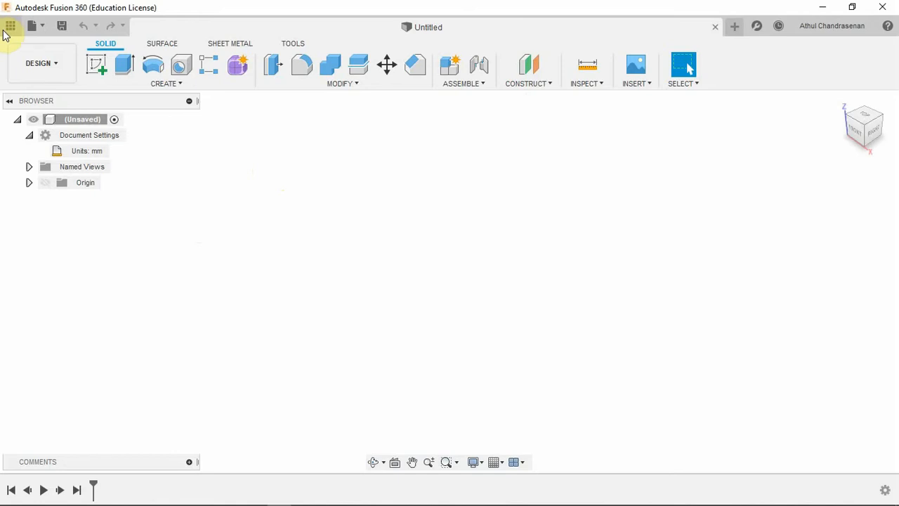
Keep the Design workspace active and inspect the document settings in the browser.
left_click(42, 60)
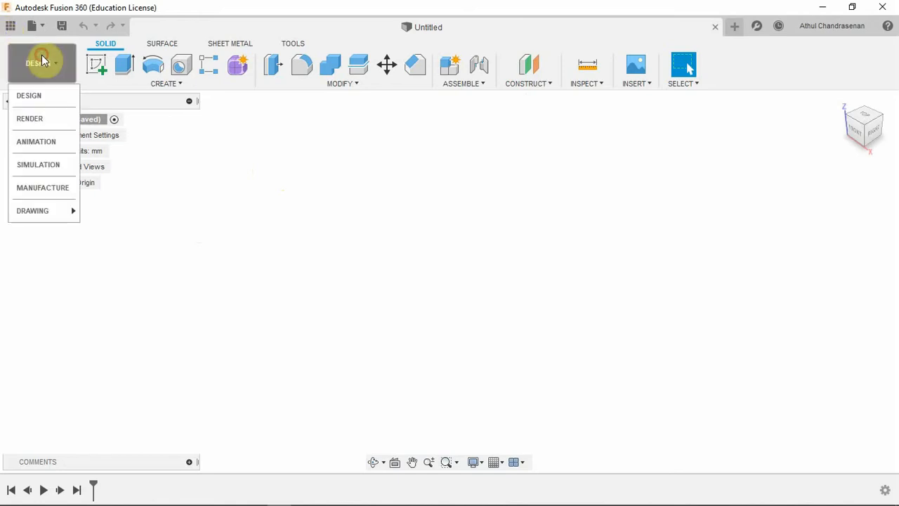
left_click(40, 96)
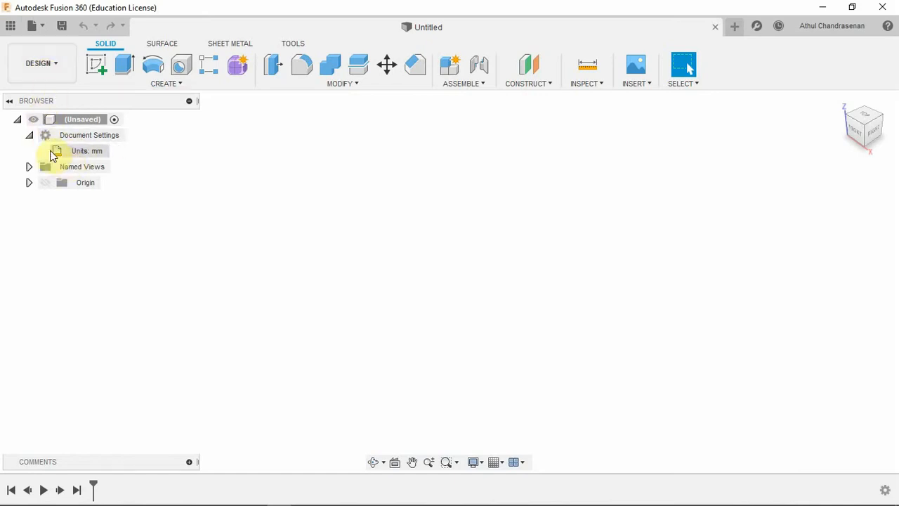
left_click(30, 136)
left_click(29, 135)
left_click(29, 135)
left_click(29, 135)
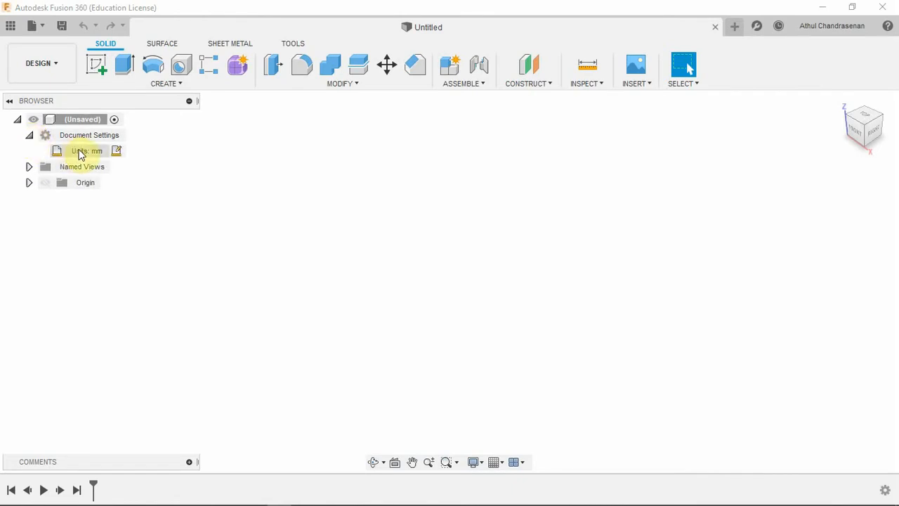
Review the unit types available for the document with Millimeter chosen, and leave the units dialog without applying a change.
left_click(116, 150)
left_click(872, 188)
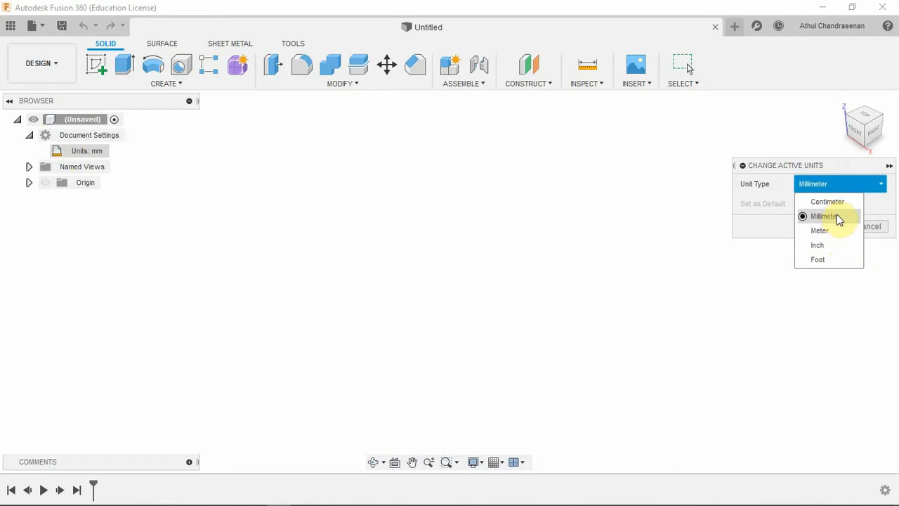
left_click(838, 218)
left_click(860, 226)
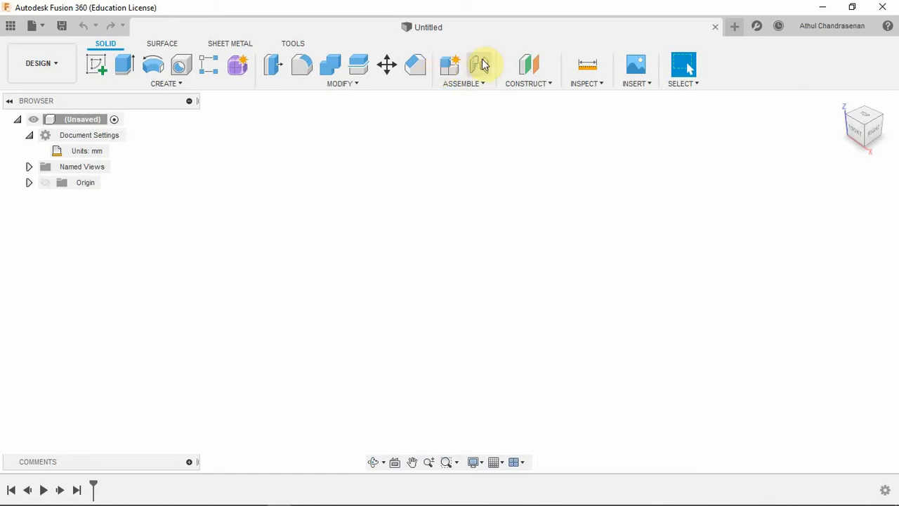
left_click(540, 86)
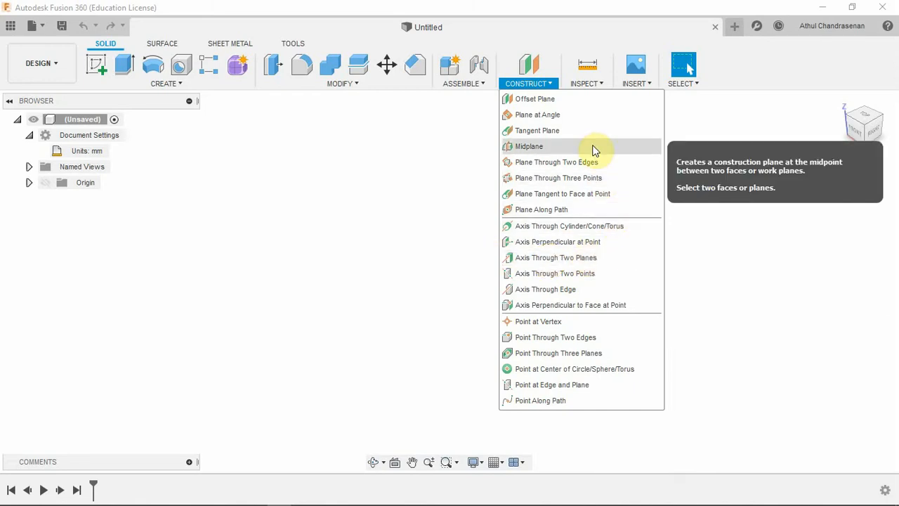
left_click(577, 85)
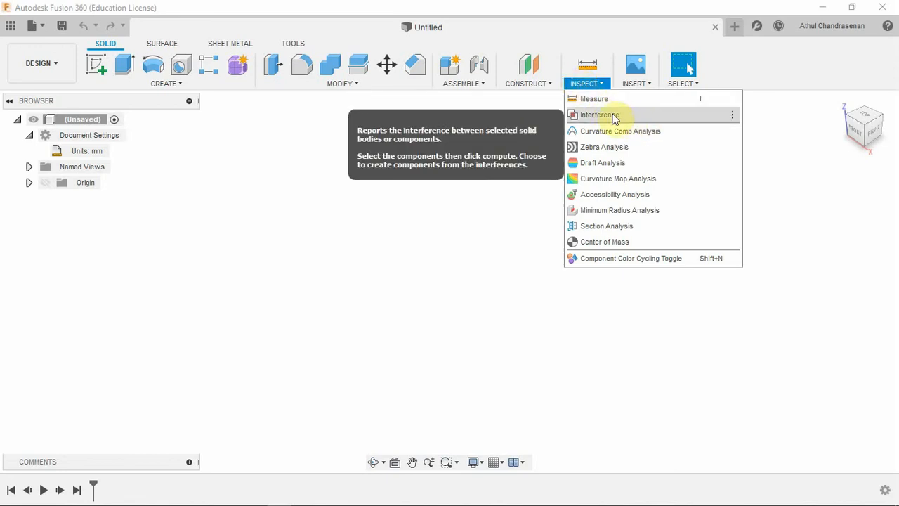
left_click(599, 81)
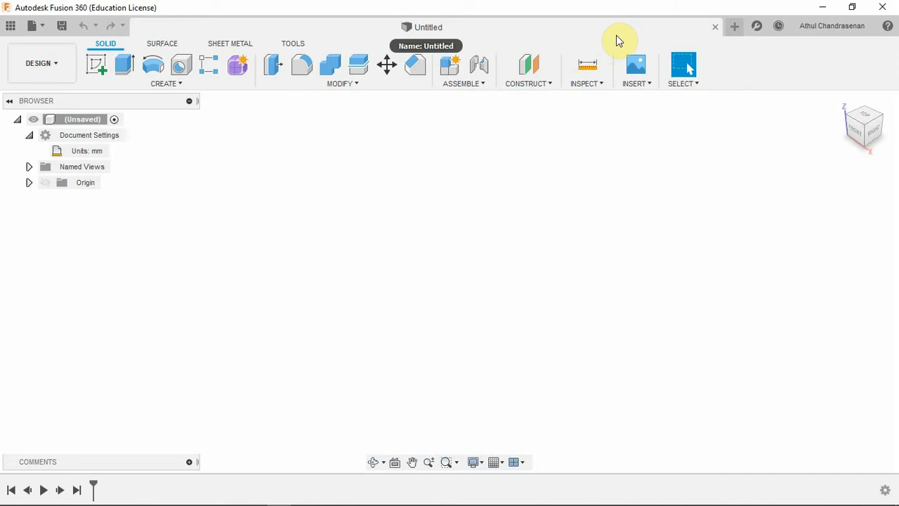
left_click(645, 85)
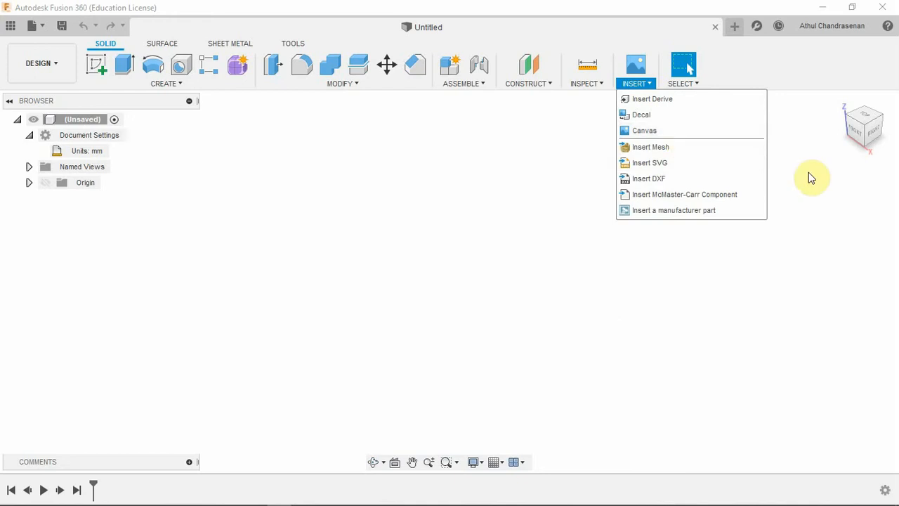
left_click(874, 208)
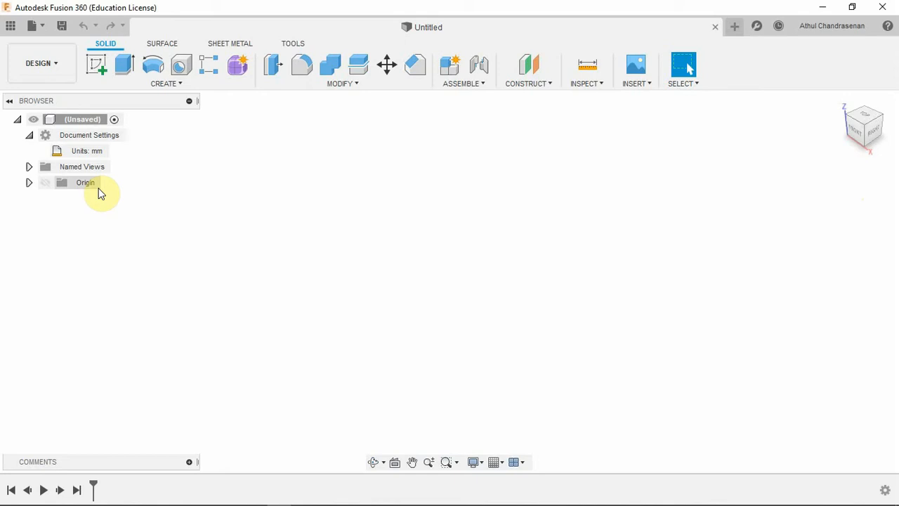
mouse_move(632, 503)
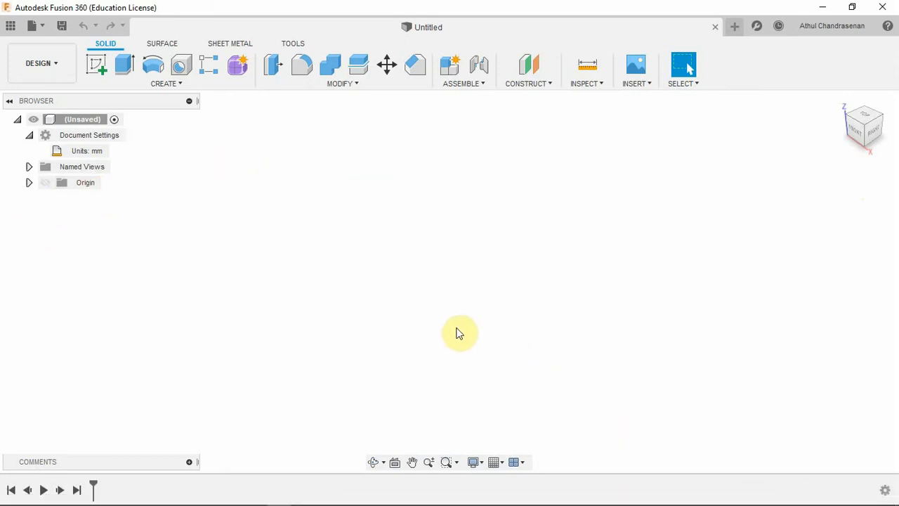
Start a new sketch on the horizontal XY origin plane and face it from the top view.
left_click(98, 68)
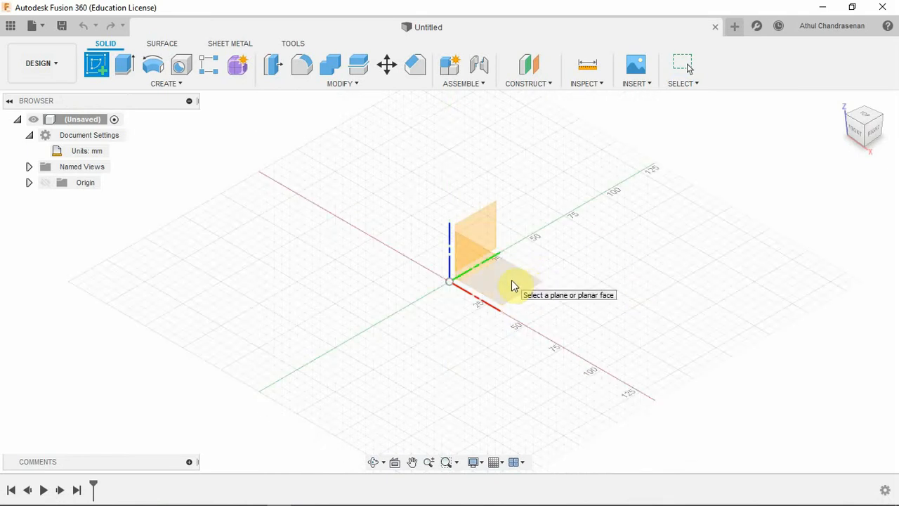
left_click(501, 295)
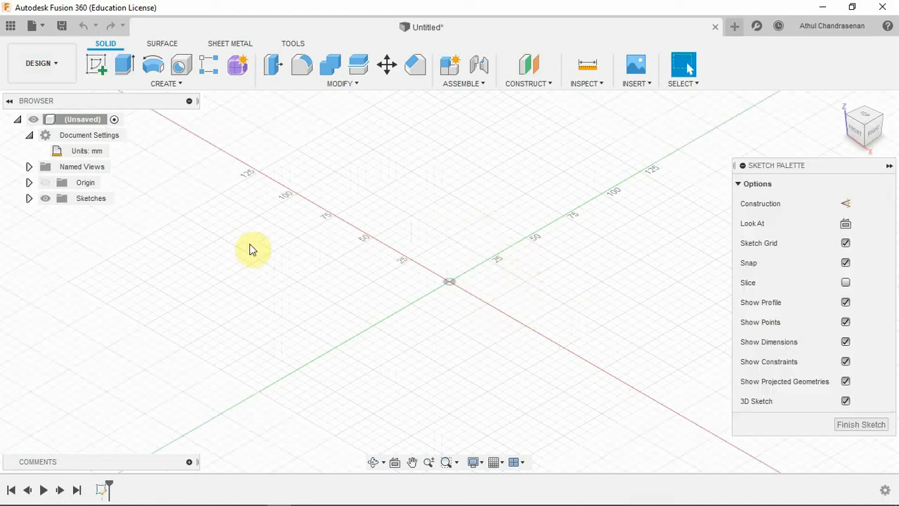
left_click(862, 118)
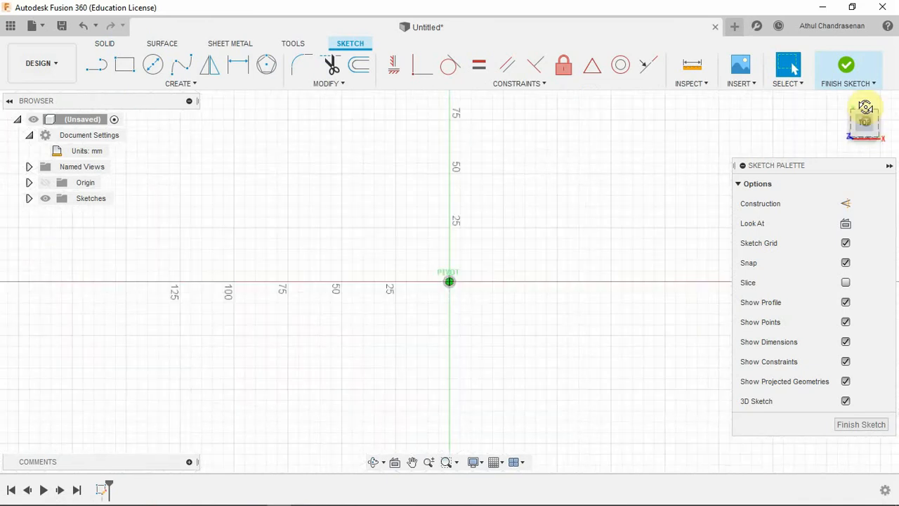
mouse_move(867, 94)
left_mouse_down()
mouse_move(843, 101)
mouse_move(884, 125)
mouse_move(857, 125)
mouse_move(829, 69)
mouse_move(846, 27)
mouse_move(871, 106)
mouse_move(46, 94)
mouse_move(65, 95)
mouse_move(16, 104)
left_mouse_up()
left_click(865, 122)
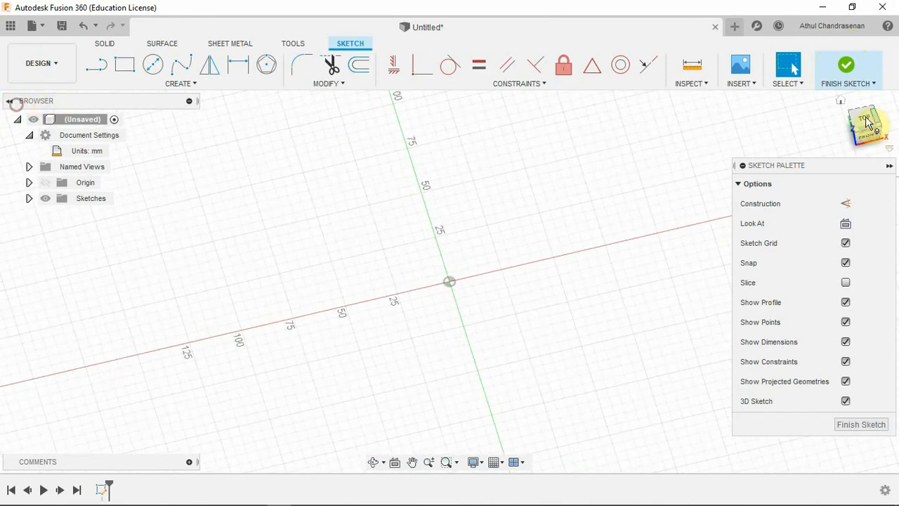
left_click(866, 124)
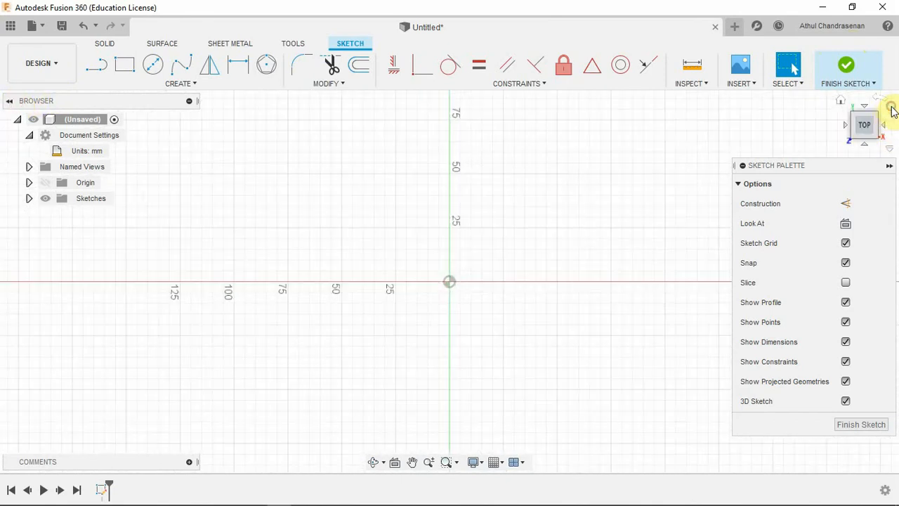
left_click(891, 109)
left_click(877, 99)
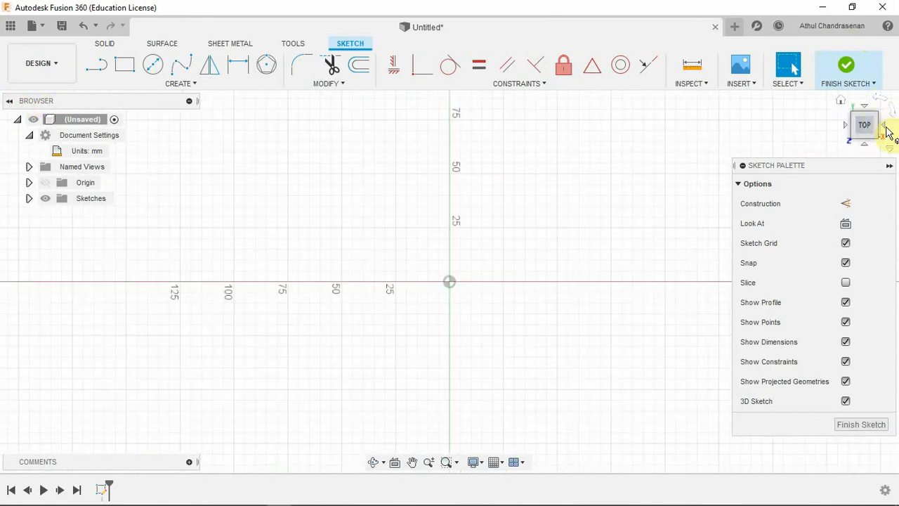
left_click(887, 128)
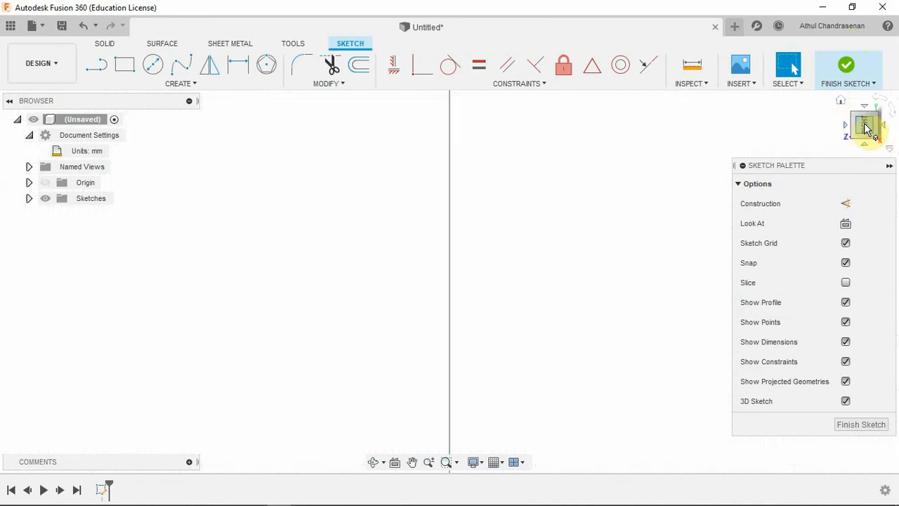
left_click(848, 129)
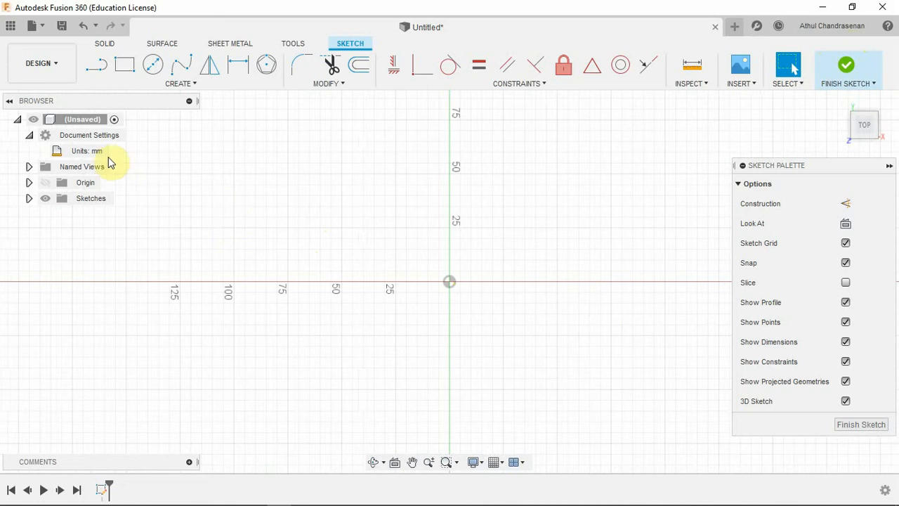
Draw a center-diameter circle of 90 mm centred on the sketch origin and finish the sketch.
left_click(154, 68)
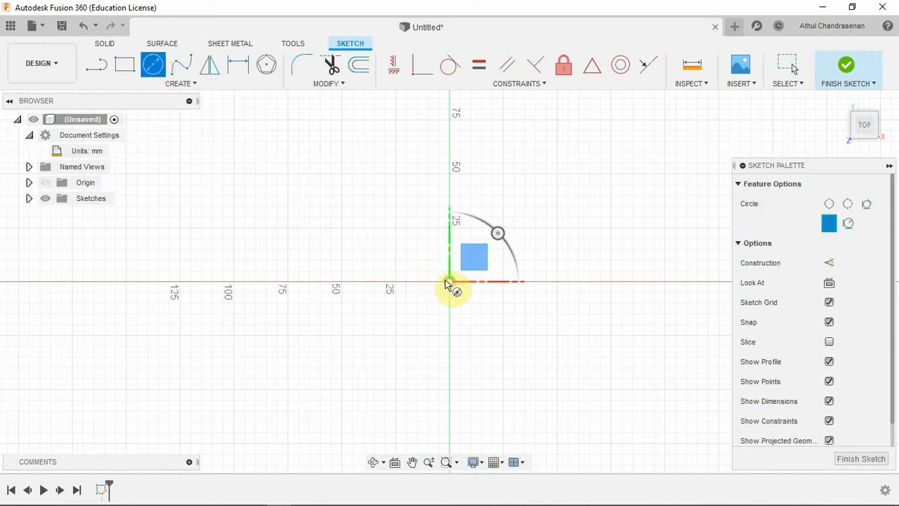
left_click(156, 84)
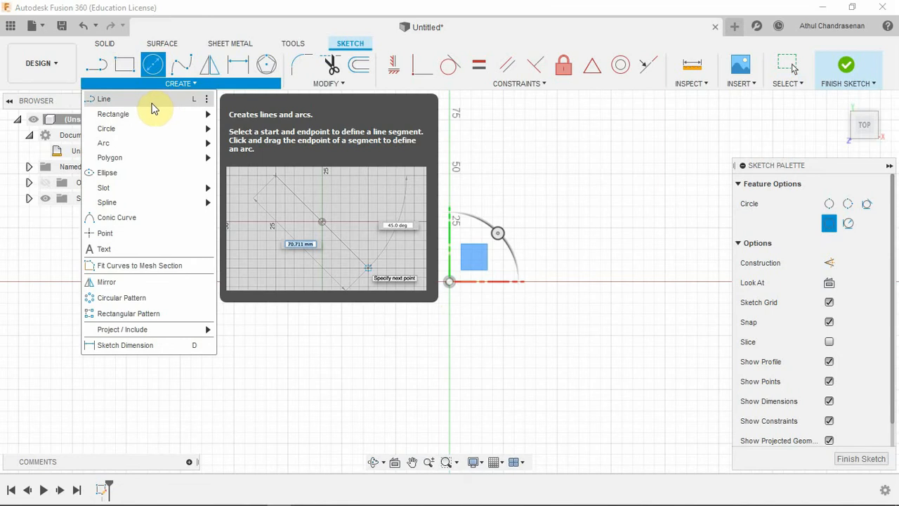
mouse_move(155, 114)
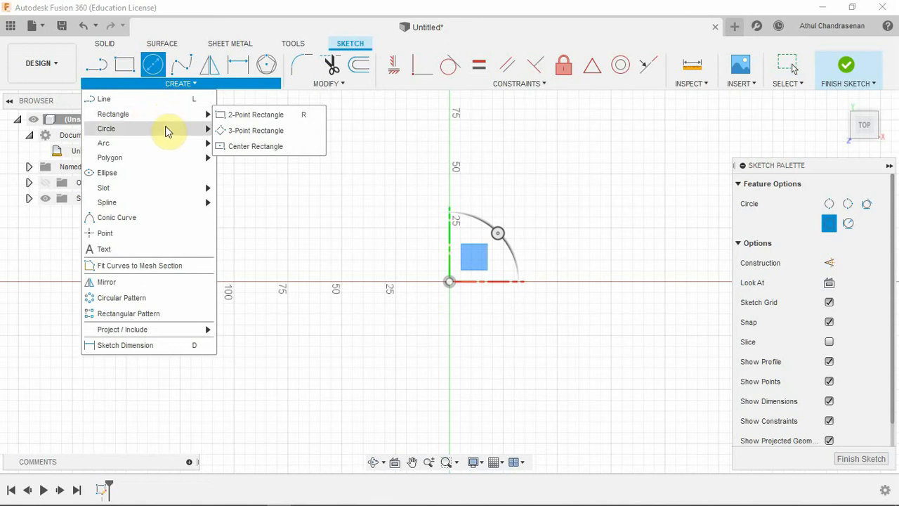
mouse_move(165, 129)
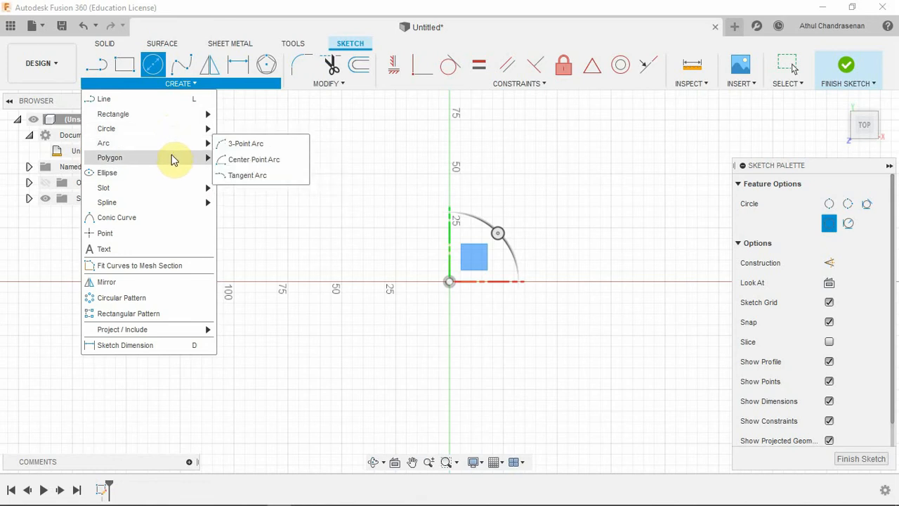
mouse_move(174, 161)
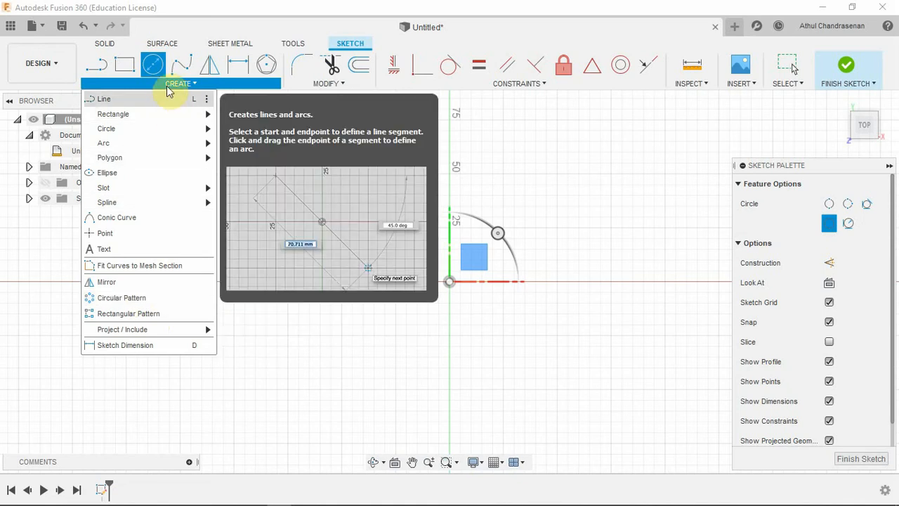
left_click(451, 283)
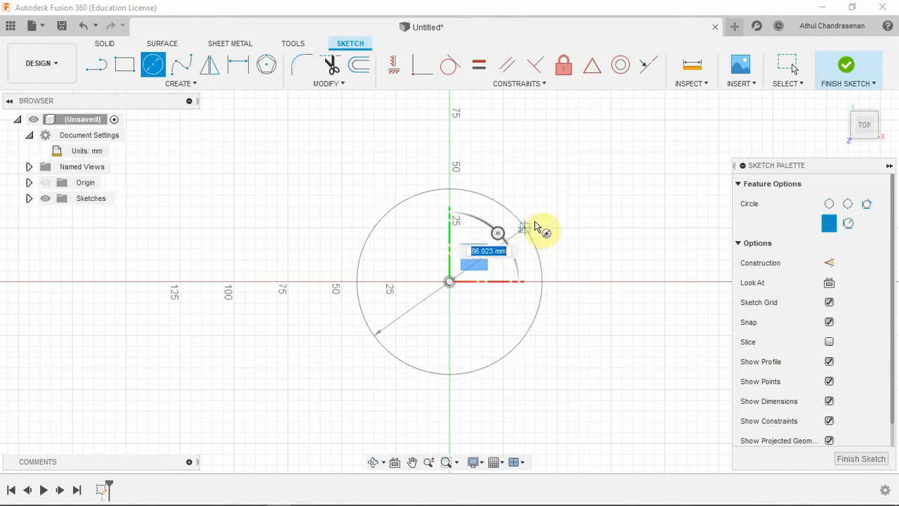
type("90")
key("Tab")
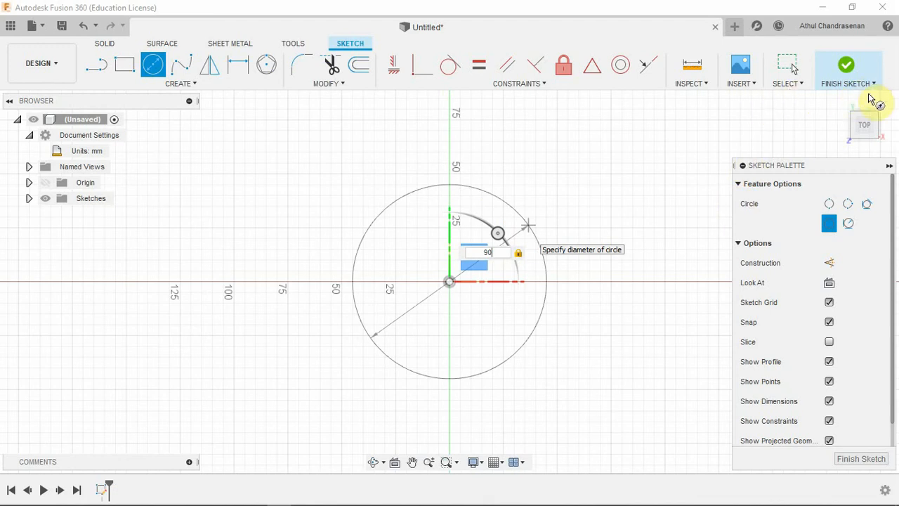
key("Return")
key("Escape")
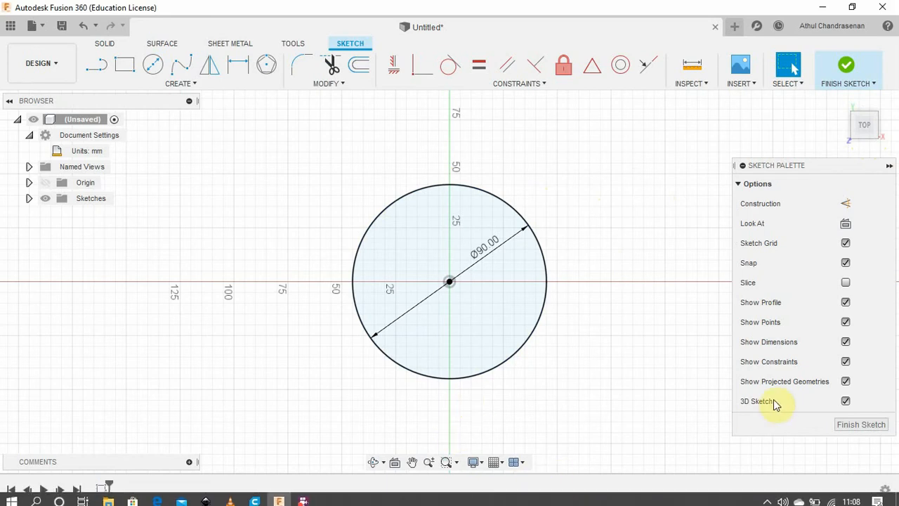
left_click(845, 430)
Extrude the 90 mm circle profile upward on one side with a distance of 110 mm.
mouse_move(869, 140)
left_mouse_down()
mouse_move(860, 77)
mouse_move(852, 109)
mouse_move(862, 128)
mouse_move(839, 117)
mouse_move(835, 96)
mouse_move(869, 139)
left_mouse_up()
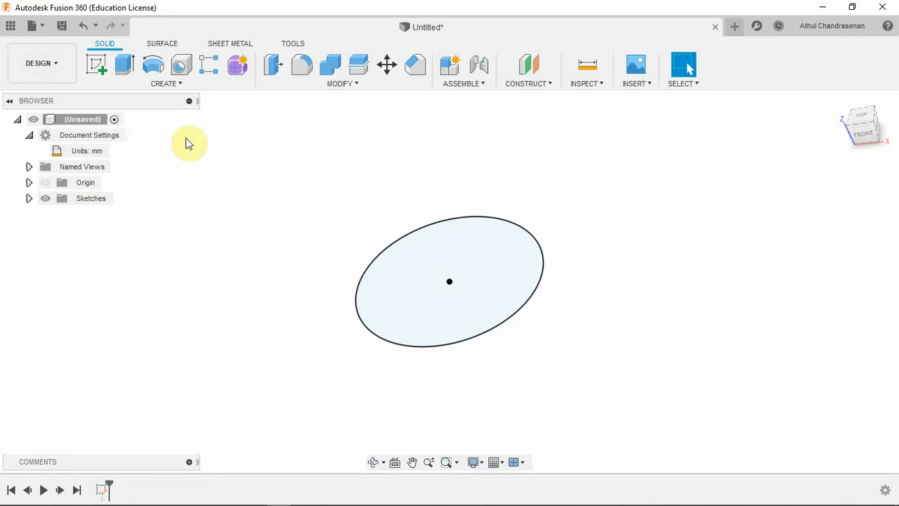
left_click(128, 69)
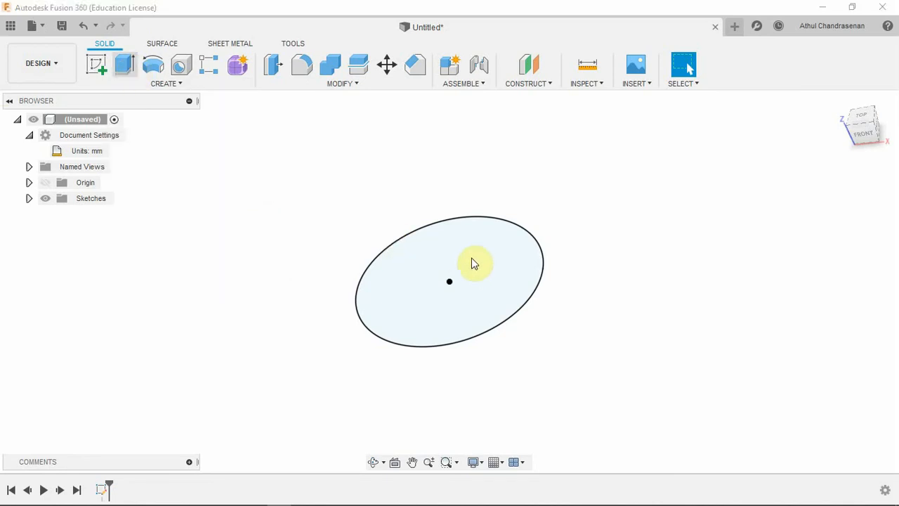
left_click(499, 237)
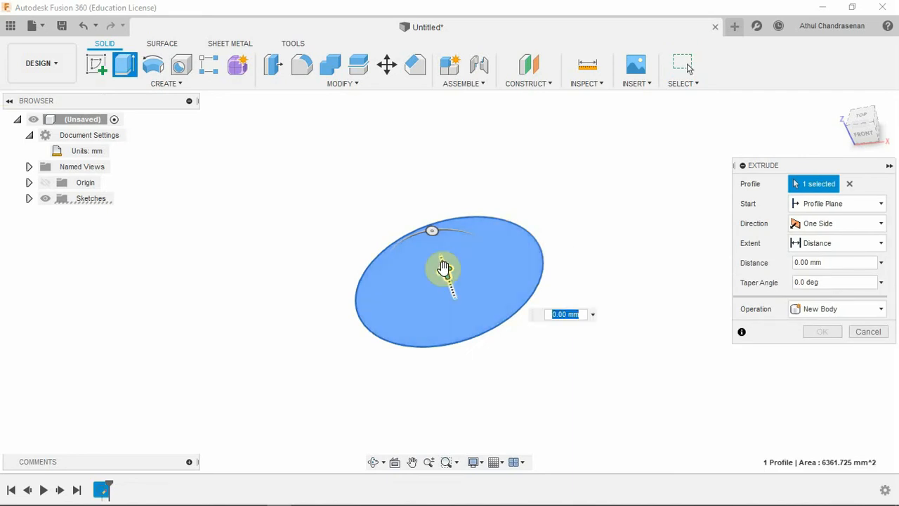
left_click(490, 257)
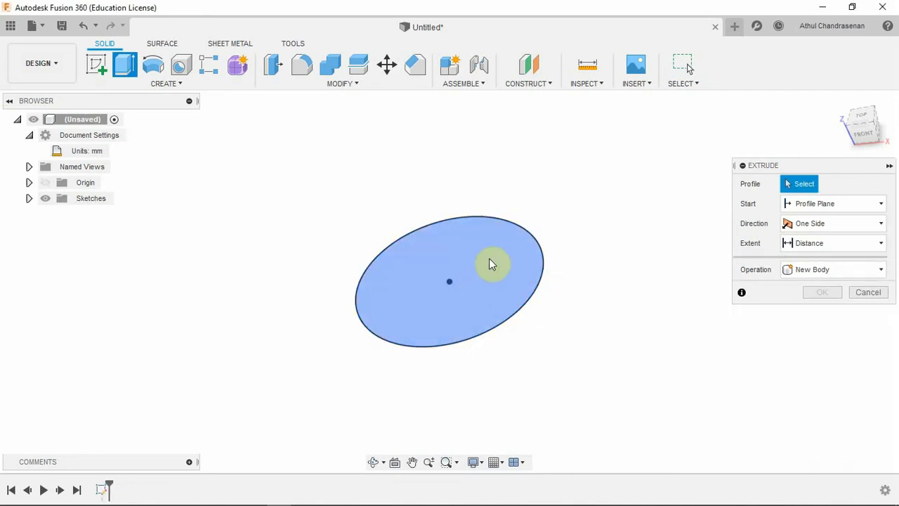
left_click(492, 257)
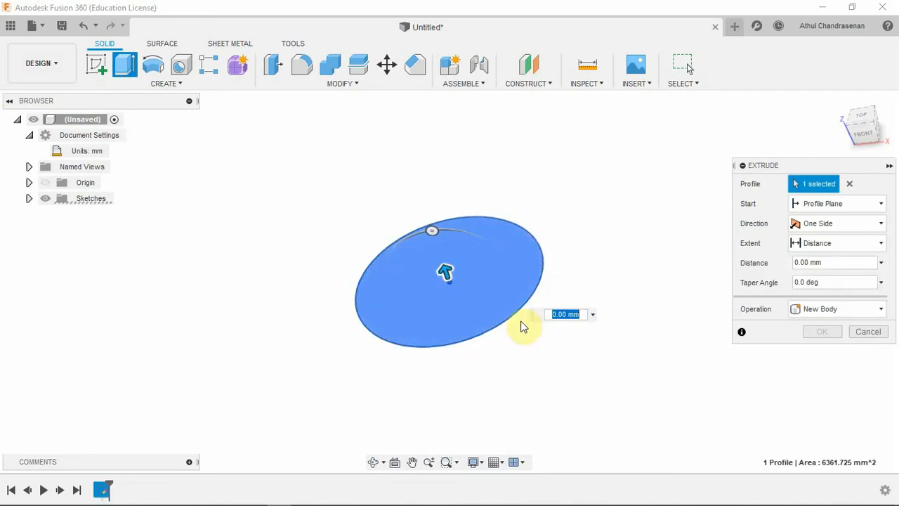
left_click(498, 241)
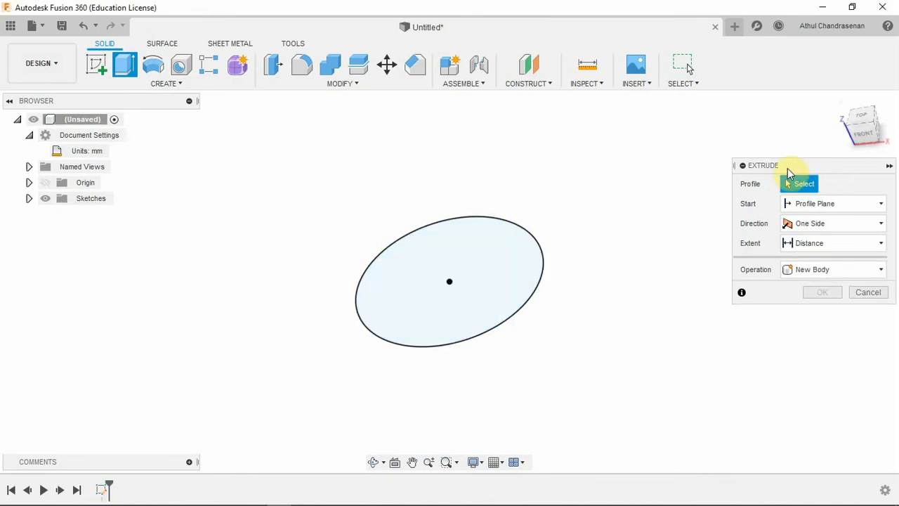
left_click(468, 260)
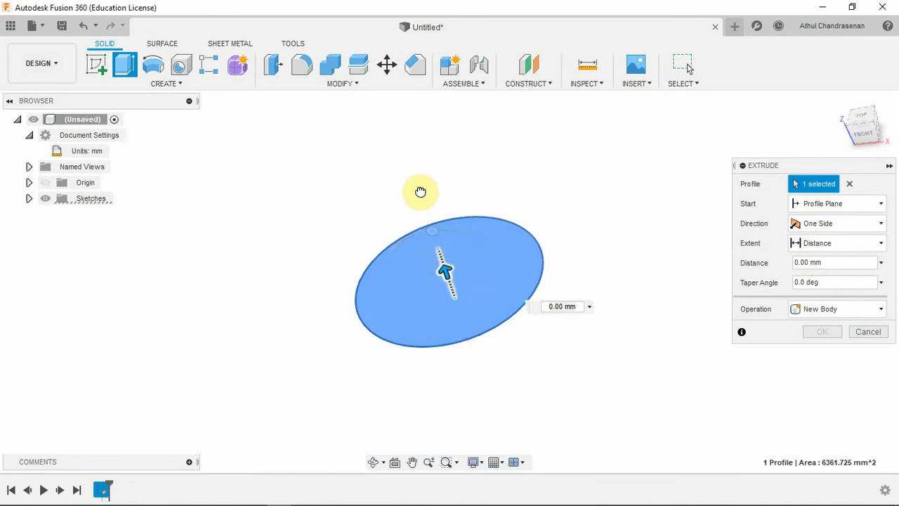
mouse_move(420, 190)
left_mouse_down()
mouse_move(421, 207)
mouse_move(413, 175)
left_mouse_up()
left_click(840, 256)
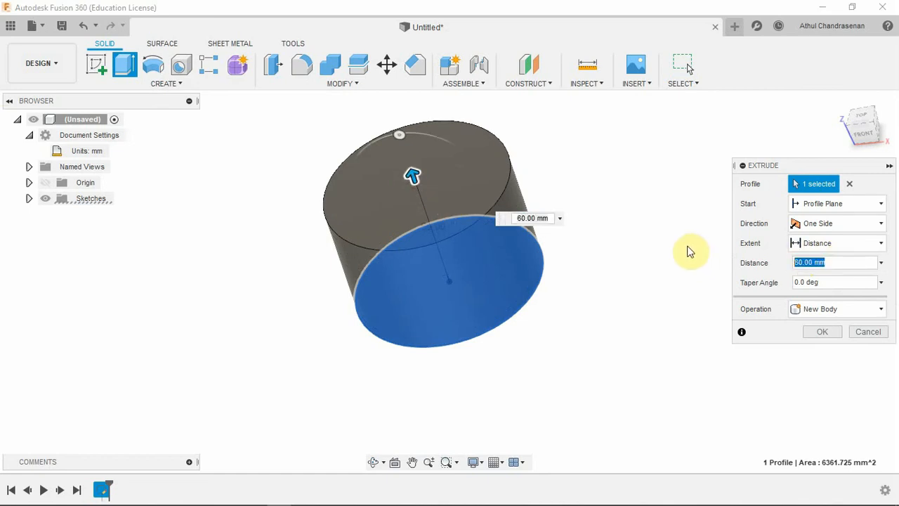
type("110")
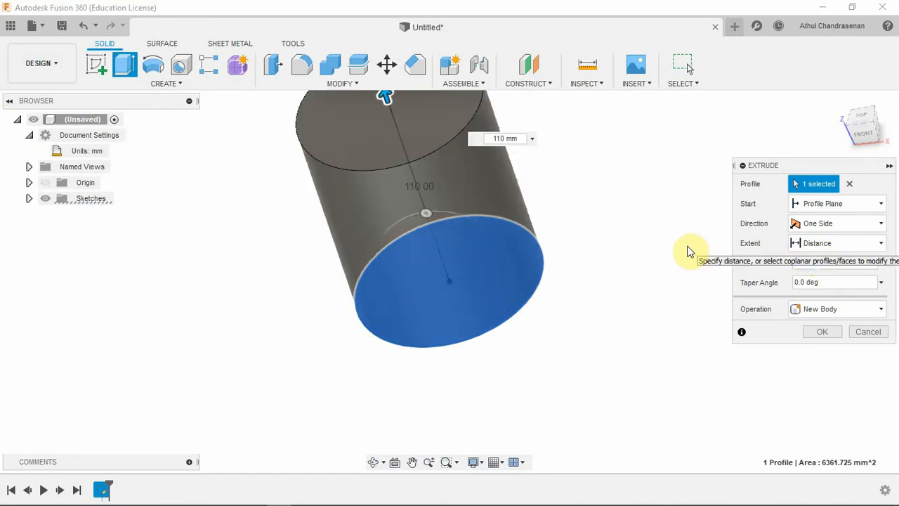
Try a taper angle of 3 degrees on the cylinder extrusion.
scroll(411, 260, "down", 2)
scroll(410, 259, "down", 1)
middle_click_drag(682, 200, 660, 296)
left_click(867, 138)
left_click_drag(866, 128, 869, 138)
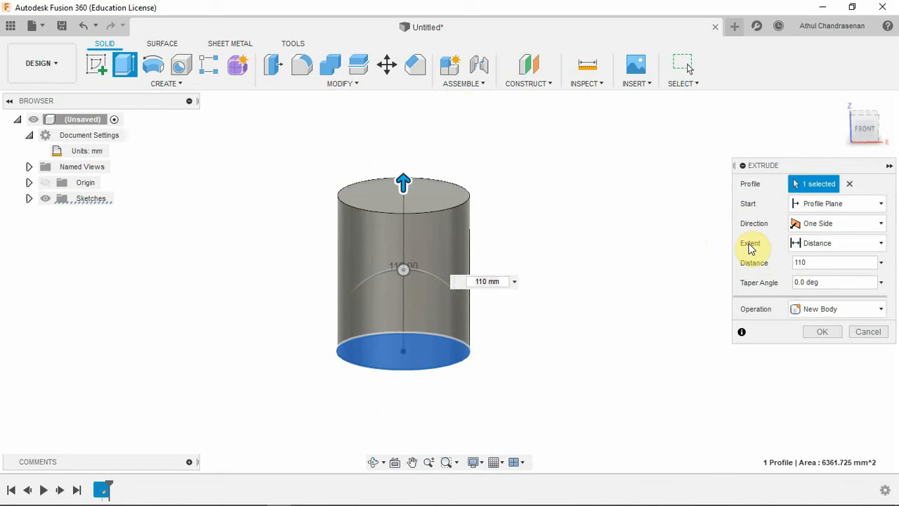
left_click(847, 282)
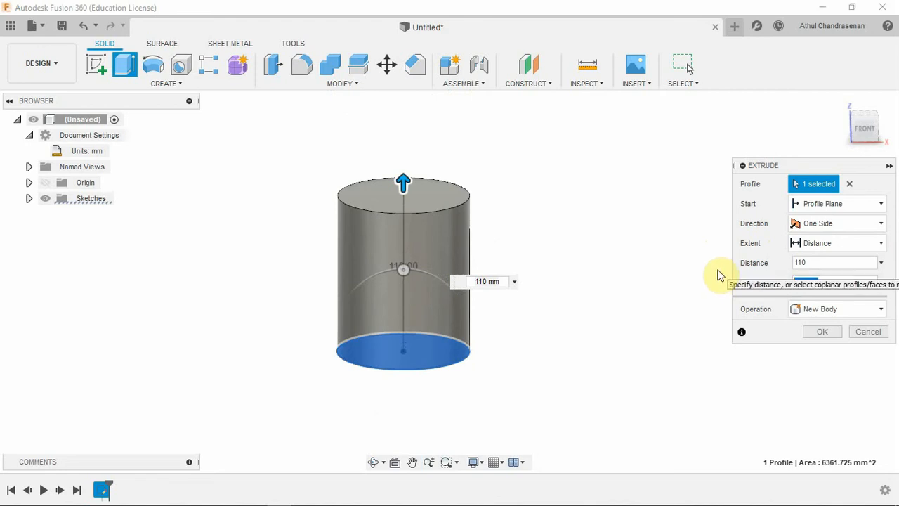
type("3")
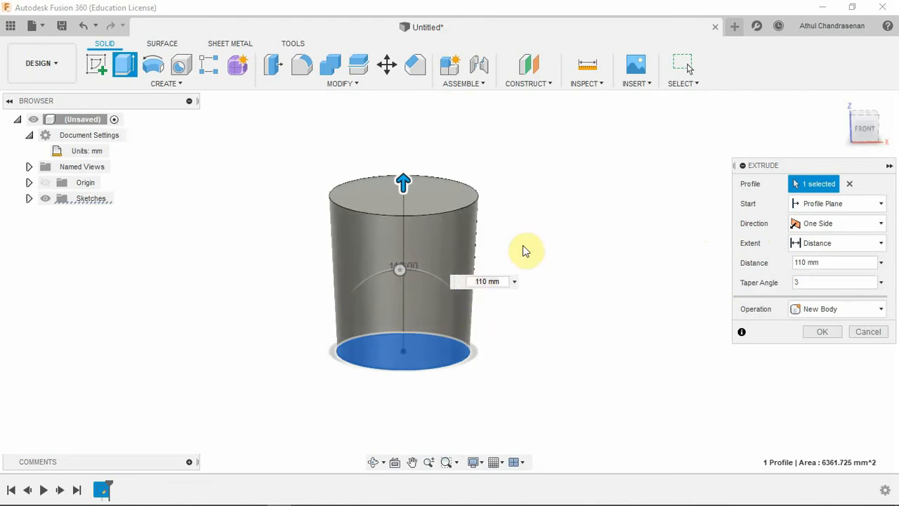
Set the extrusion's taper angle to 5 degrees and complete it with the New Body operation.
mouse_move(863, 127)
left_mouse_down()
mouse_move(803, 141)
mouse_move(805, 153)
mouse_move(815, 137)
left_mouse_up()
left_click(822, 282)
type(".5")
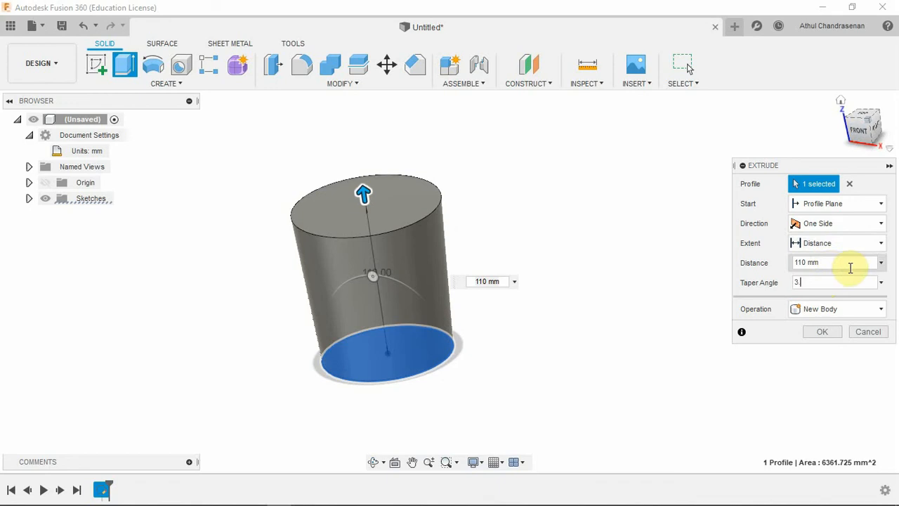
type("5")
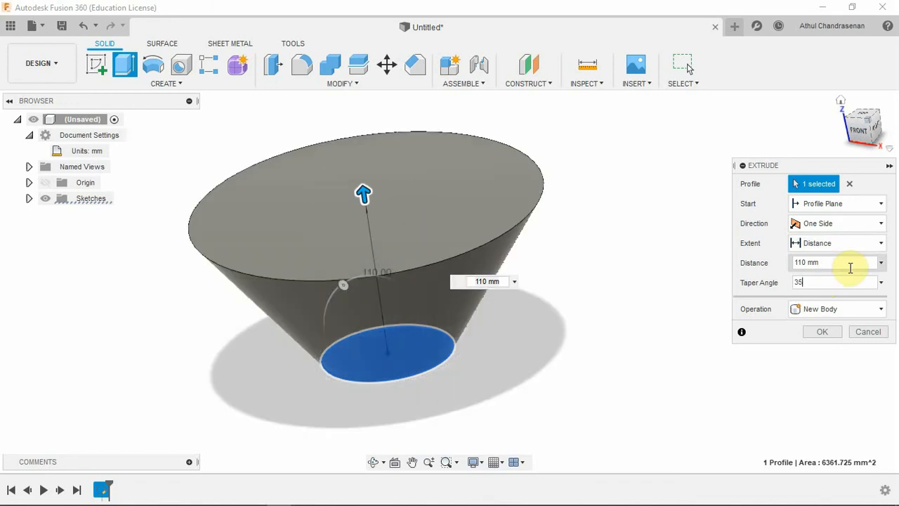
type("5")
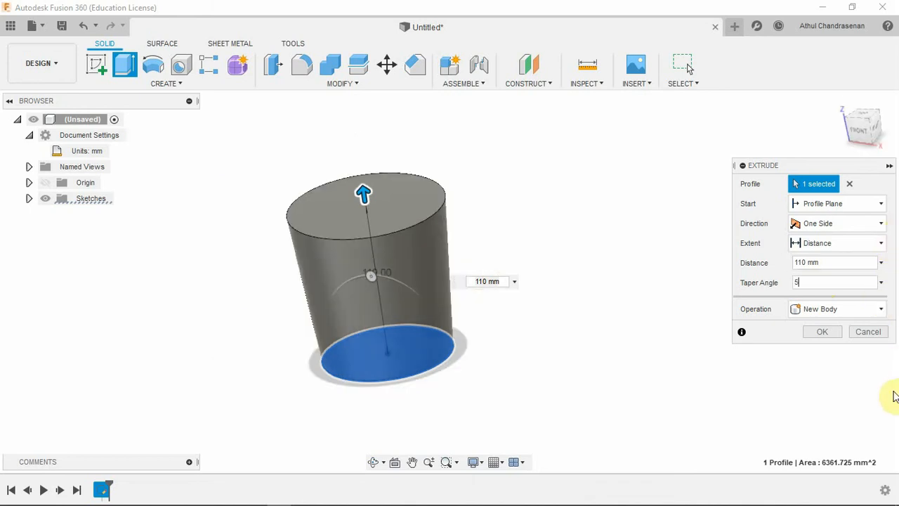
left_click(850, 312)
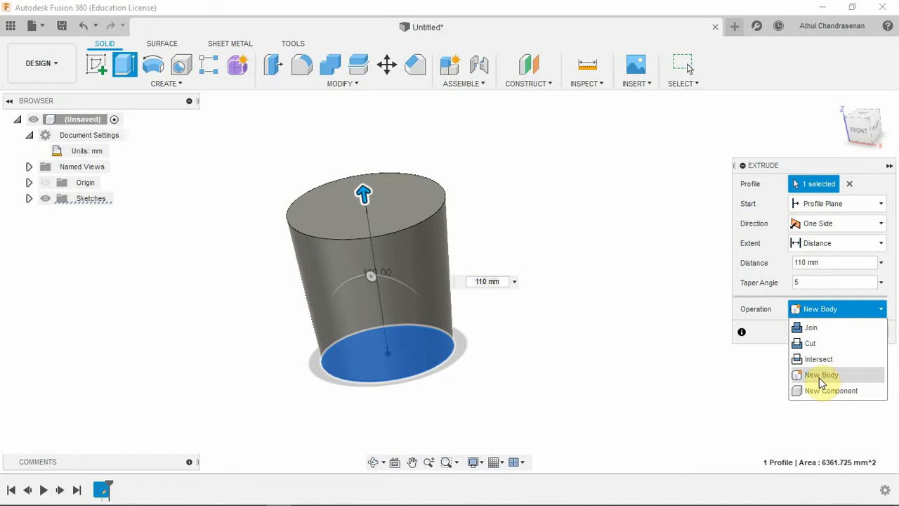
left_click(797, 309)
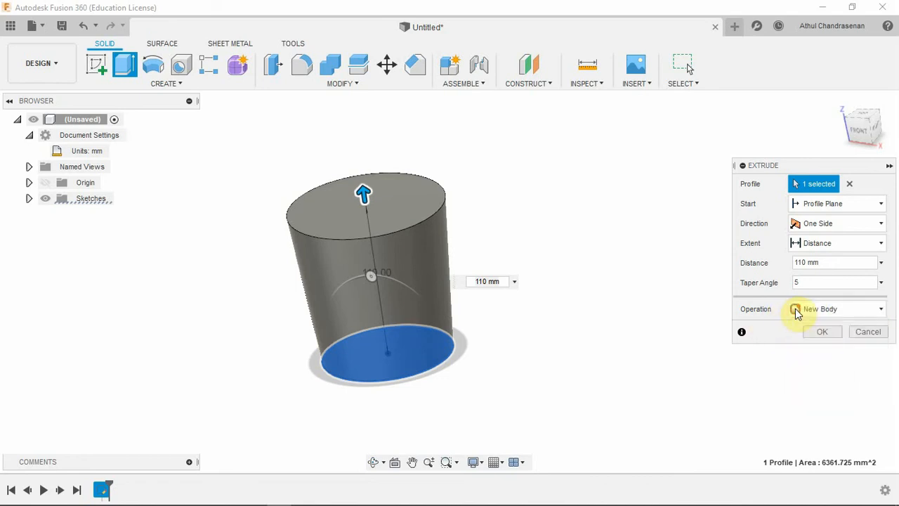
left_click(826, 331)
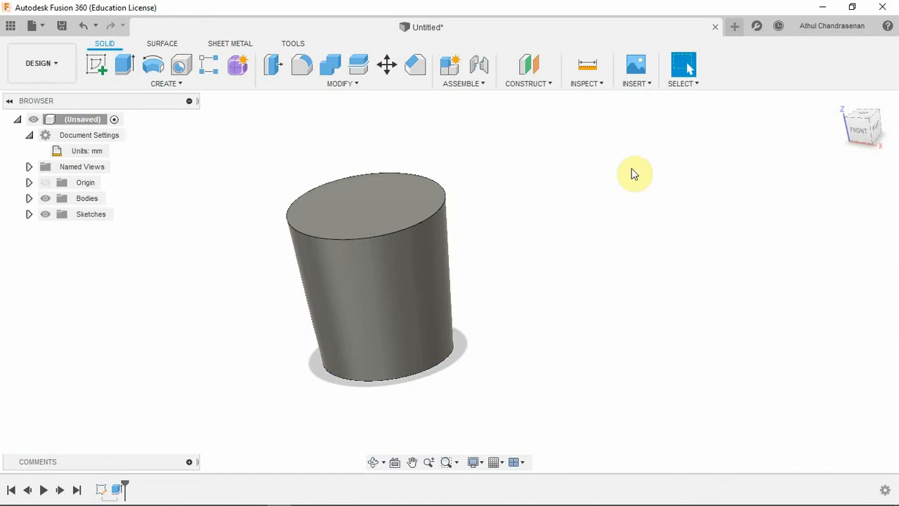
Start the Shell command on the wide top face of the tapered body.
mouse_move(863, 125)
left_mouse_down()
mouse_move(793, 146)
mouse_move(783, 176)
mouse_move(797, 147)
mouse_move(840, 116)
left_mouse_up()
mouse_move(3, 121)
left_mouse_down()
mouse_move(30, 135)
mouse_move(66, 105)
mouse_move(58, 114)
left_mouse_up()
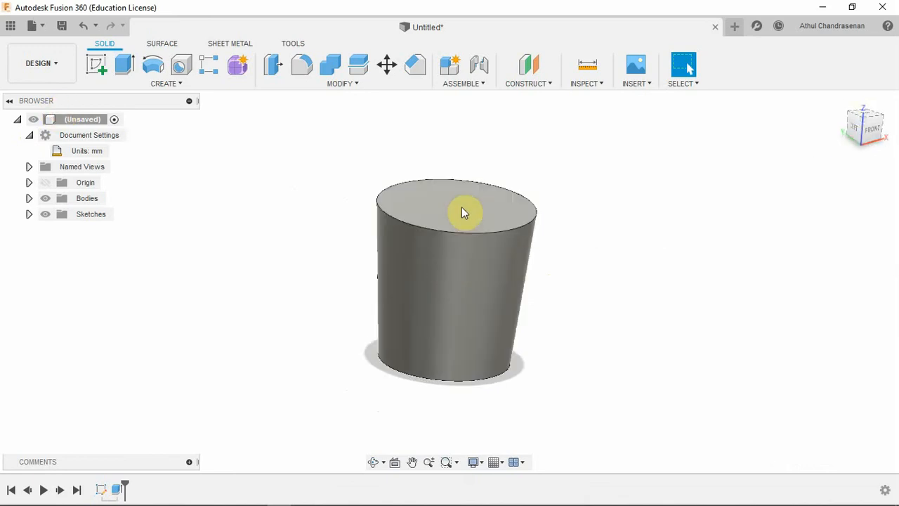
left_click_drag(860, 125, 849, 149)
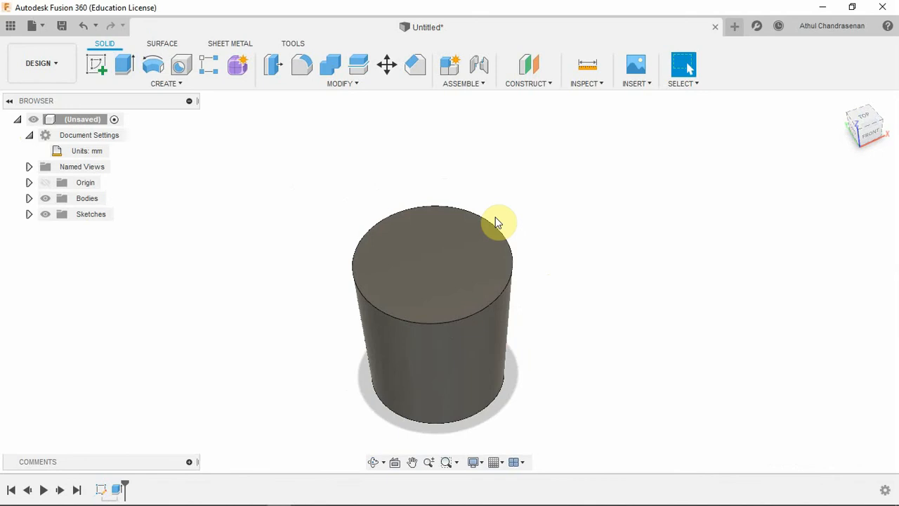
mouse_move(863, 130)
left_mouse_down()
mouse_move(869, 105)
mouse_move(863, 126)
left_mouse_up()
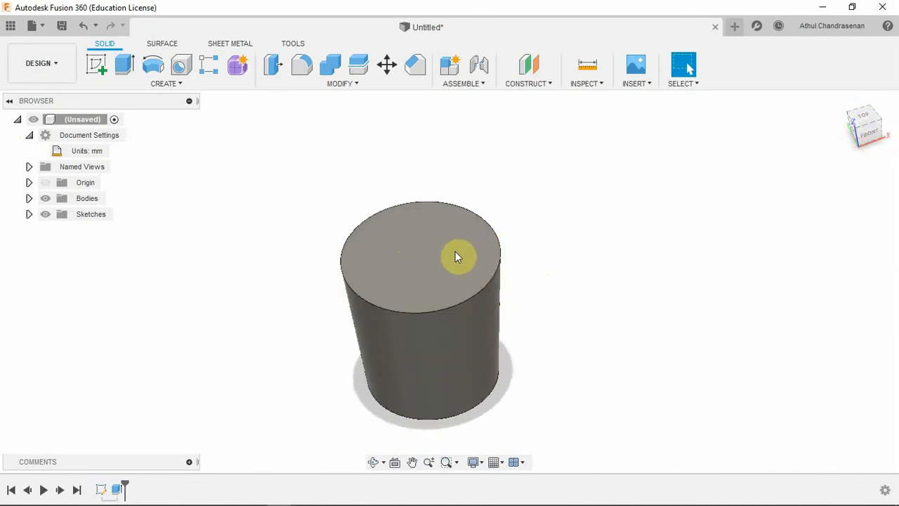
left_click(410, 255)
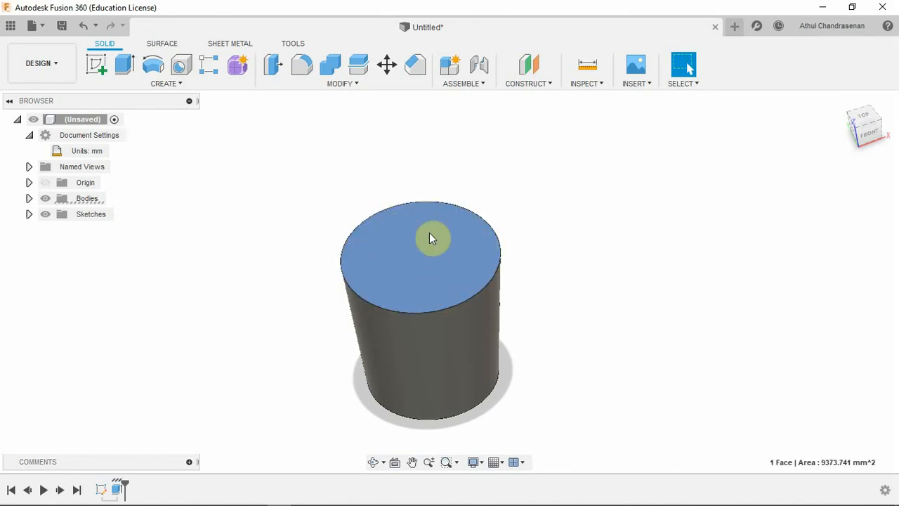
left_click(351, 84)
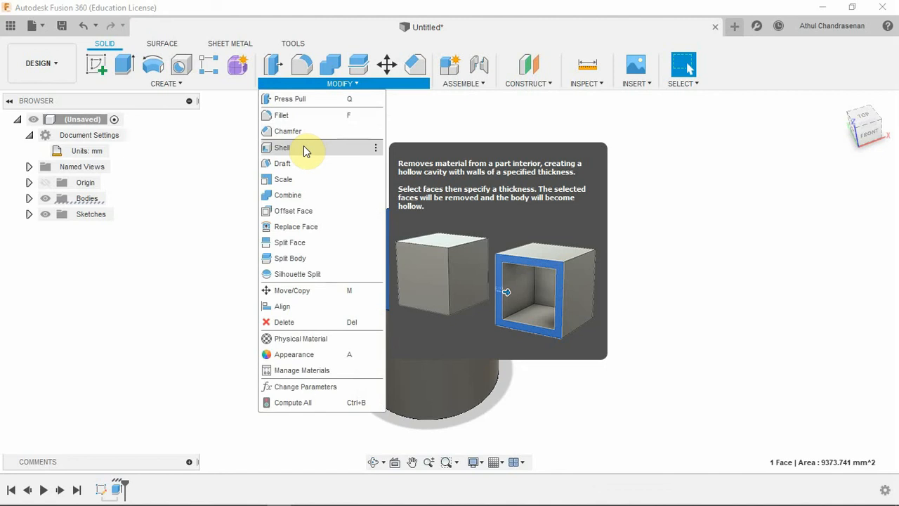
left_click(304, 148)
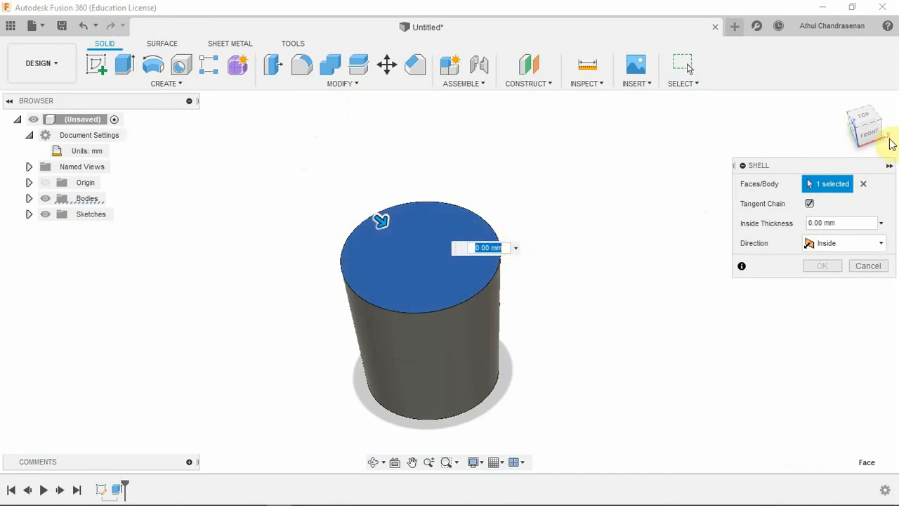
Try the narrow bottom face instead of the top face as the shell's open face, and clear the selection.
left_click(864, 185)
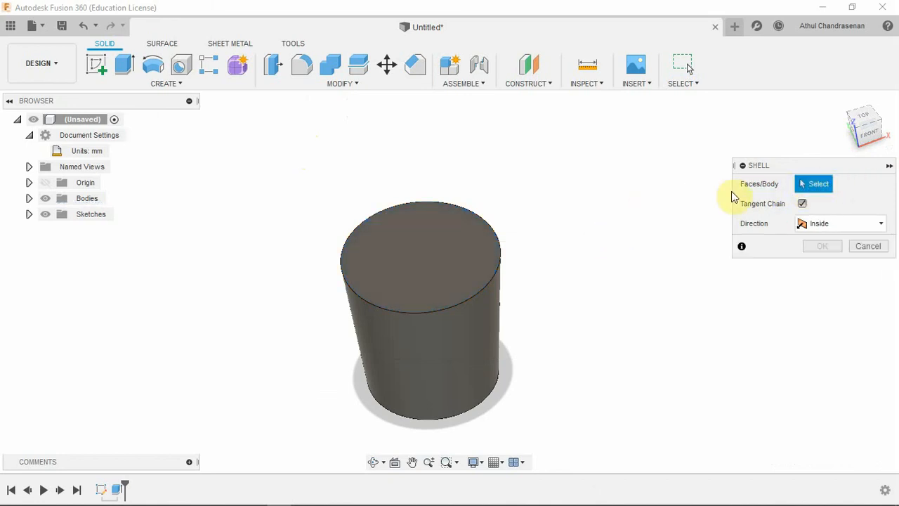
left_click(435, 260)
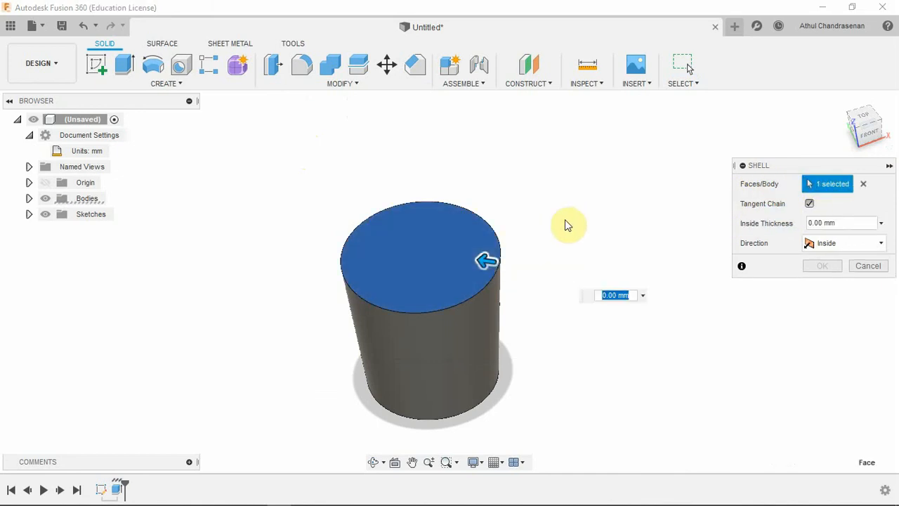
left_click(436, 260)
left_click_drag(871, 120, 424, 379)
left_click(423, 380)
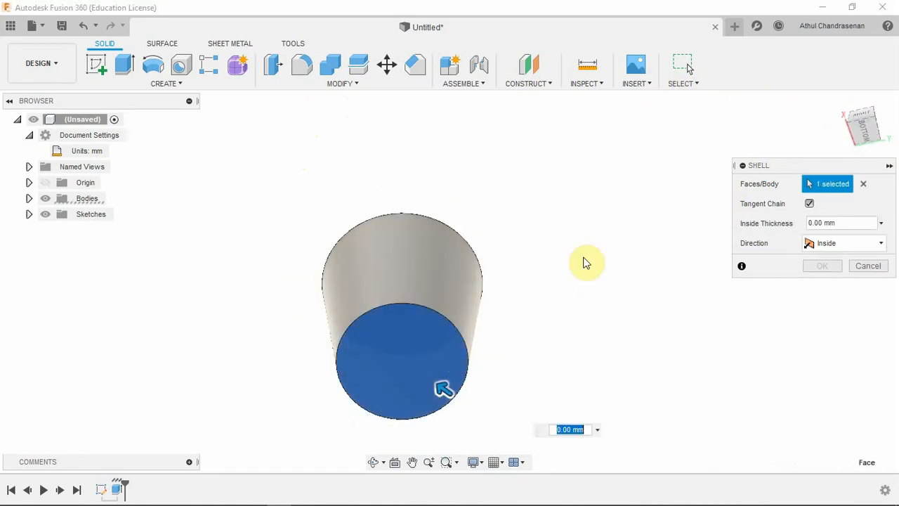
left_click(862, 137)
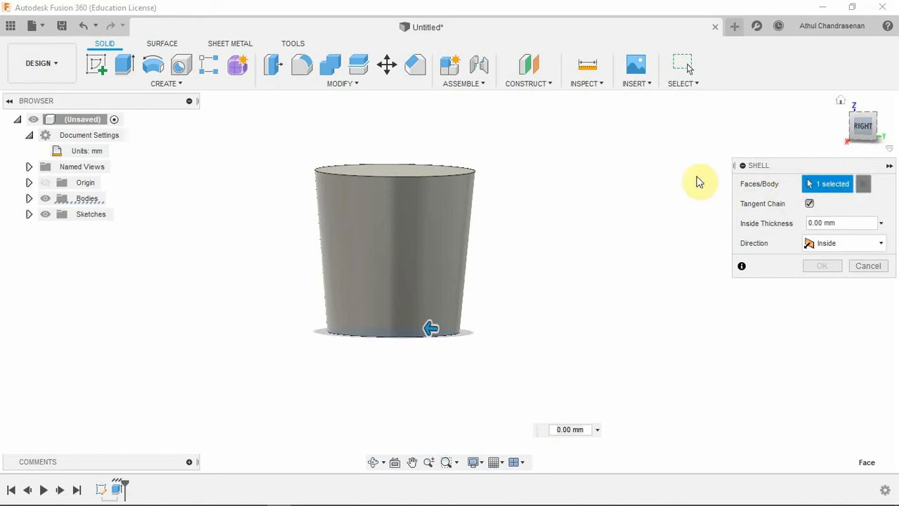
mouse_move(878, 125)
left_mouse_down()
mouse_move(866, 109)
mouse_move(875, 135)
mouse_move(3, 177)
mouse_move(896, 185)
left_mouse_up()
left_click(392, 375)
left_click(872, 123)
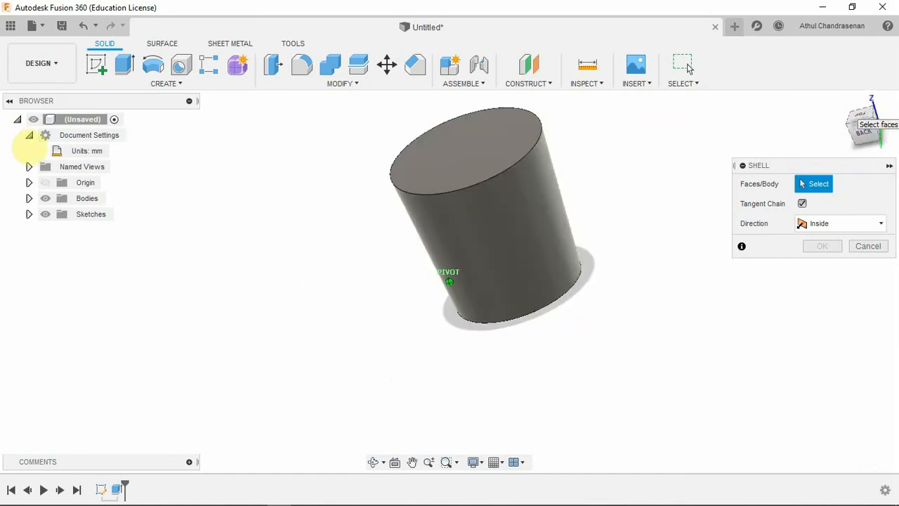
Shell the tapered body from its wide top face with direction Inside and an inside thickness of 3 mm.
left_click(488, 140)
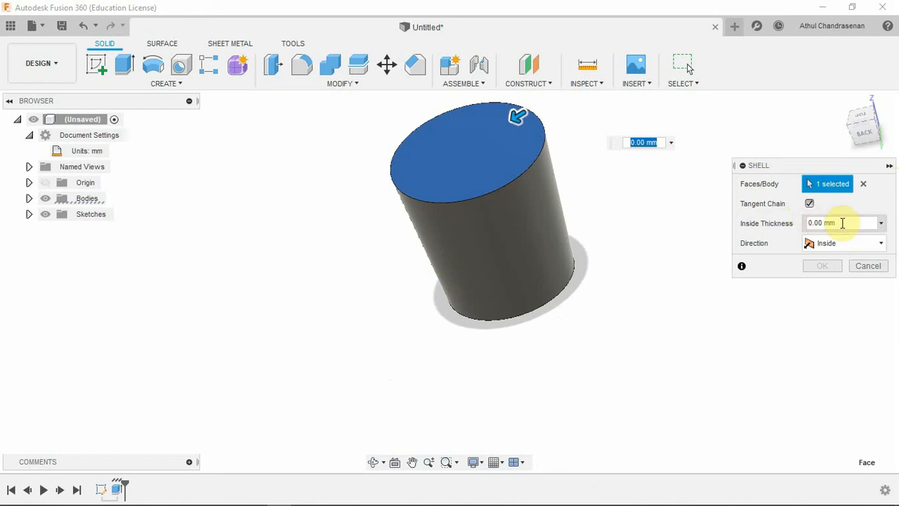
left_click(872, 245)
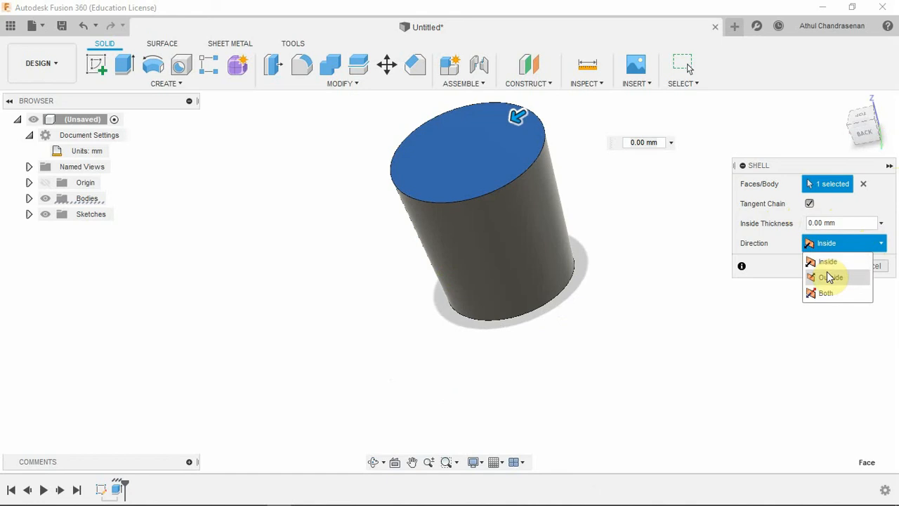
left_click(831, 265)
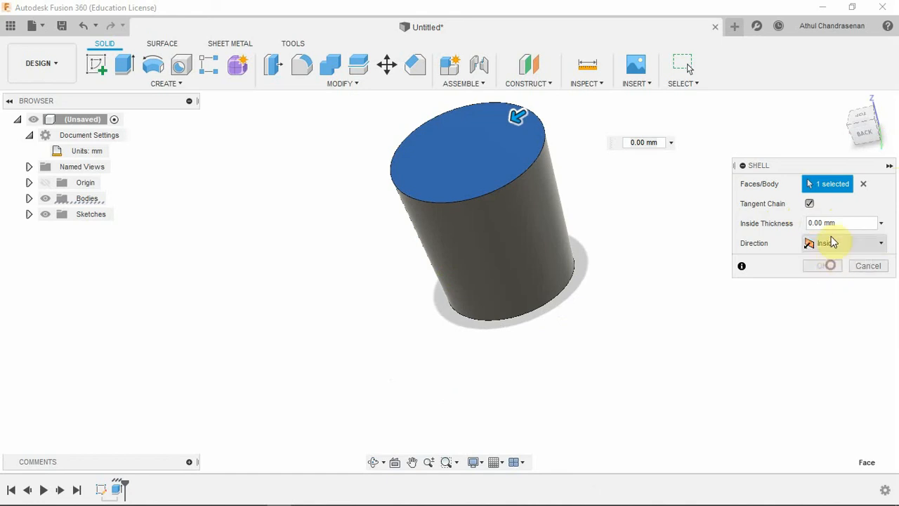
left_click(836, 224)
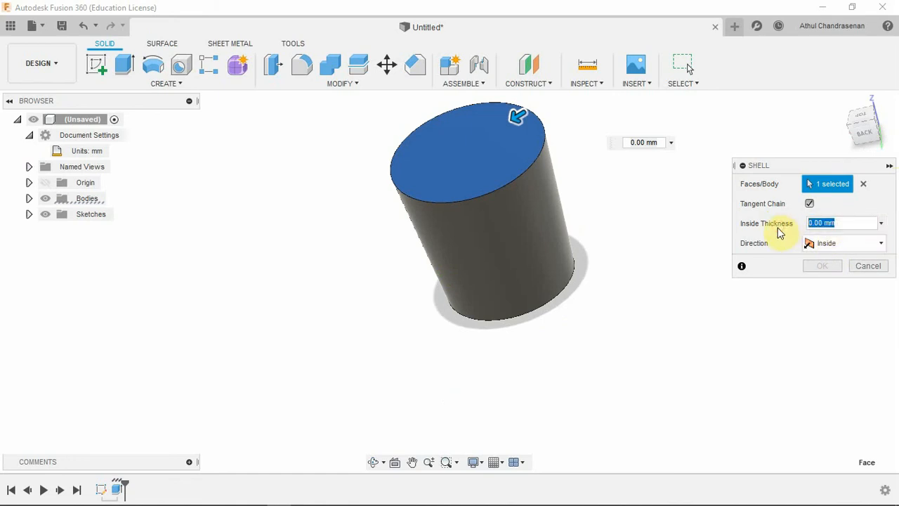
type("3")
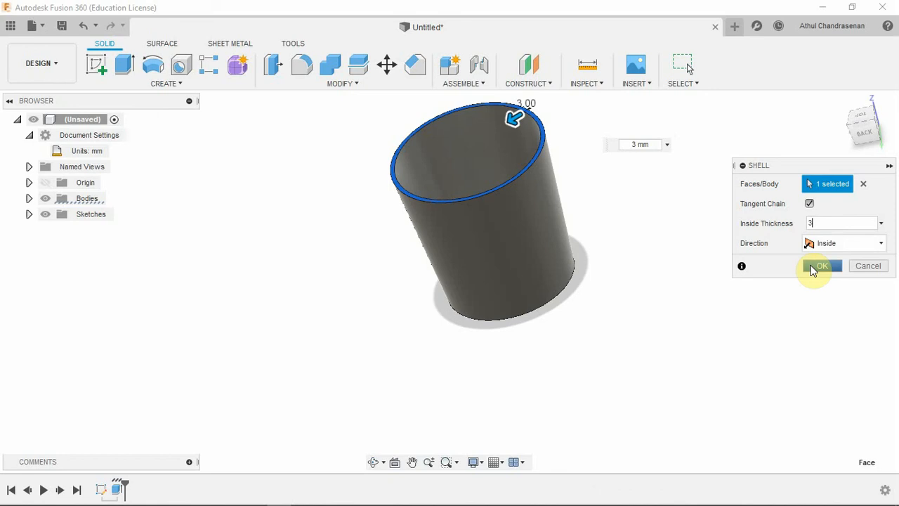
left_click(813, 268)
scroll(494, 184, "up", 5)
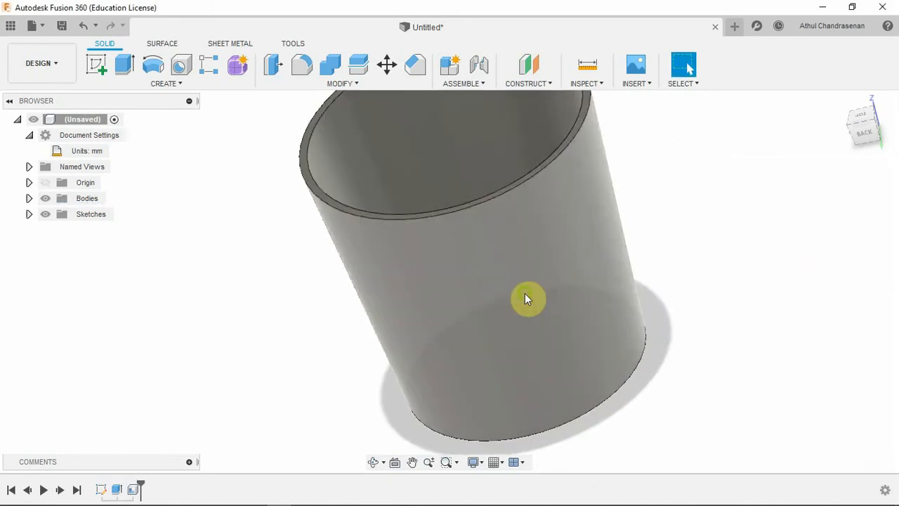
Measure the minimum distance between the outer and inner edges of the shelled cup's open rim, and close the measurement.
middle_click_drag(534, 327, 547, 366)
mouse_move(871, 130)
left_mouse_down()
mouse_move(10, 147)
mouse_move(31, 144)
mouse_move(19, 121)
mouse_move(868, 126)
mouse_move(846, 121)
mouse_move(811, 132)
mouse_move(538, 161)
mouse_move(478, 136)
mouse_move(796, 185)
left_mouse_up()
mouse_move(857, 114)
left_mouse_down()
mouse_move(763, 105)
mouse_move(719, 78)
left_mouse_up()
mouse_move(877, 122)
left_mouse_down()
mouse_move(41, 177)
mouse_move(80, 197)
left_mouse_up()
scroll(583, 120, "up", 2)
middle_click_drag(676, 153, 799, 185)
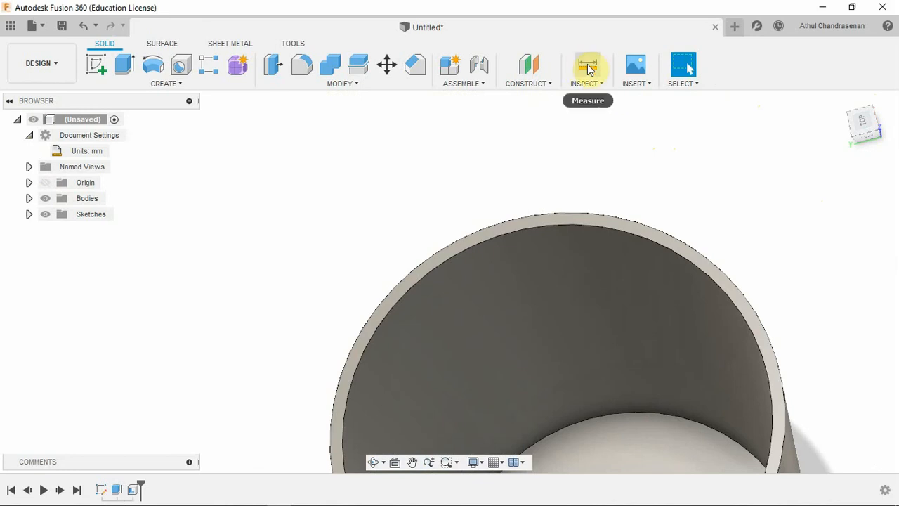
left_click(588, 64)
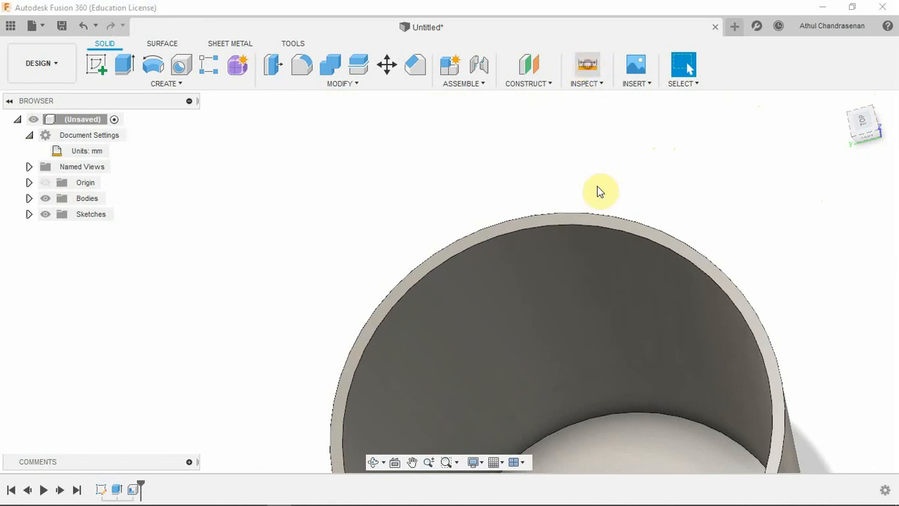
left_click(578, 222)
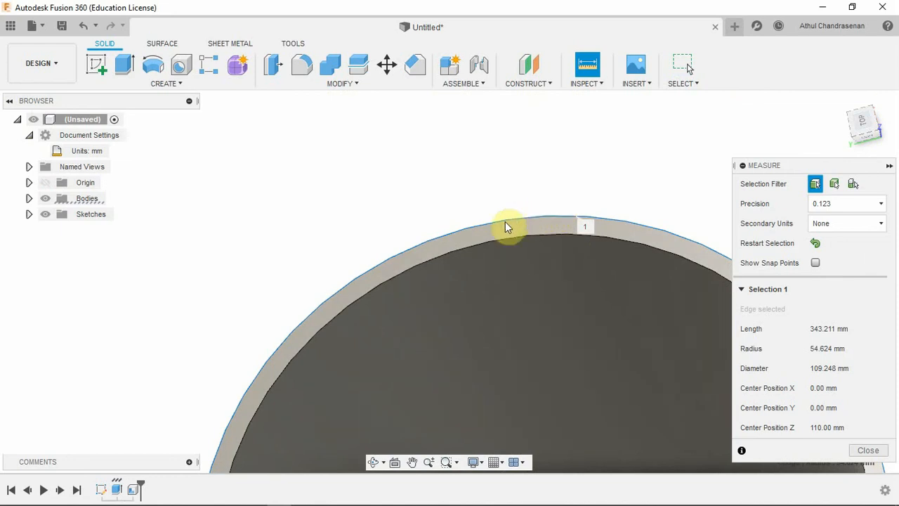
left_click(539, 241)
scroll(472, 255, "up", 4)
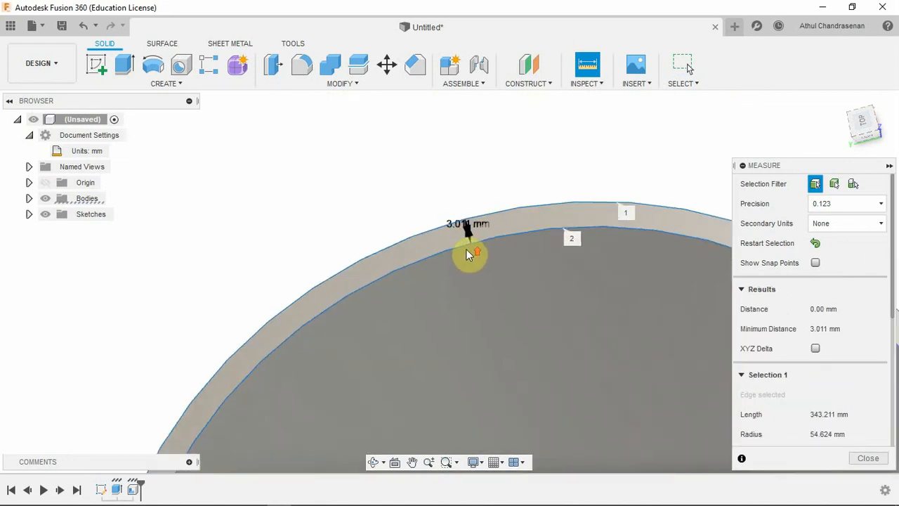
scroll(465, 249, "up", 5)
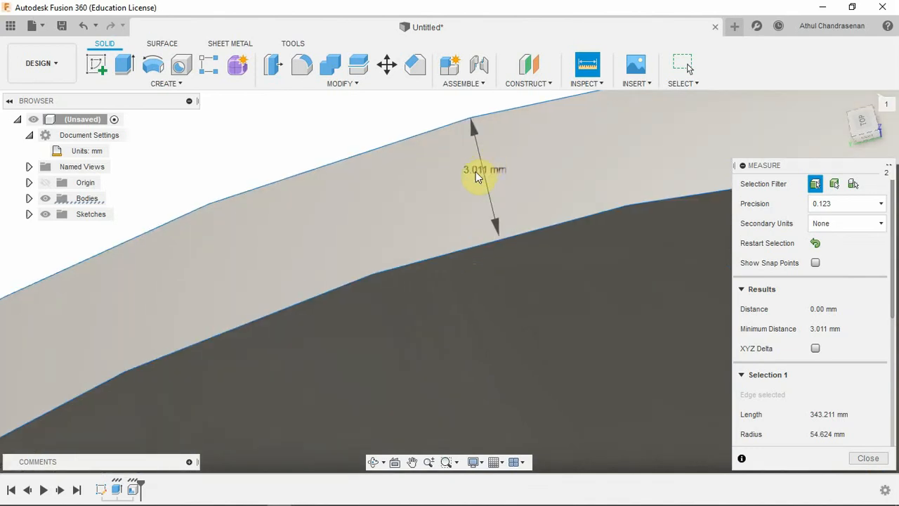
scroll(472, 187, "down", 5)
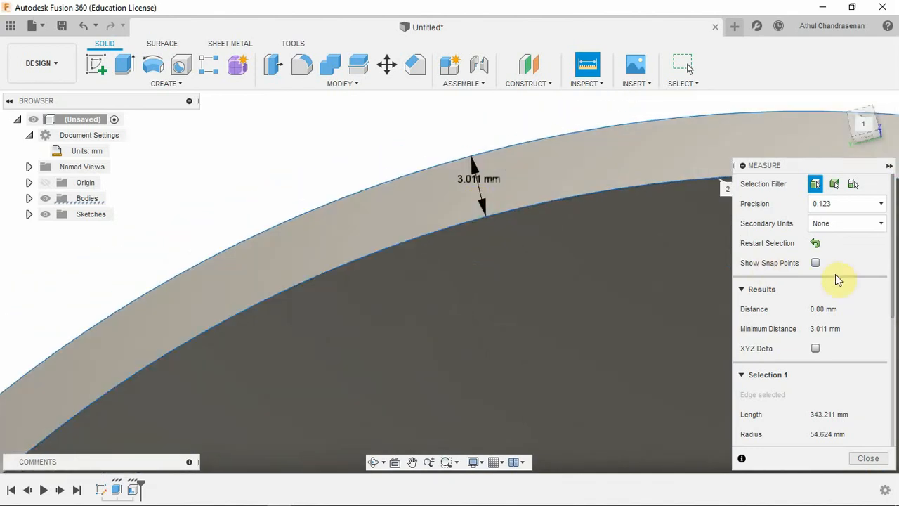
scroll(660, 330, "down", 5)
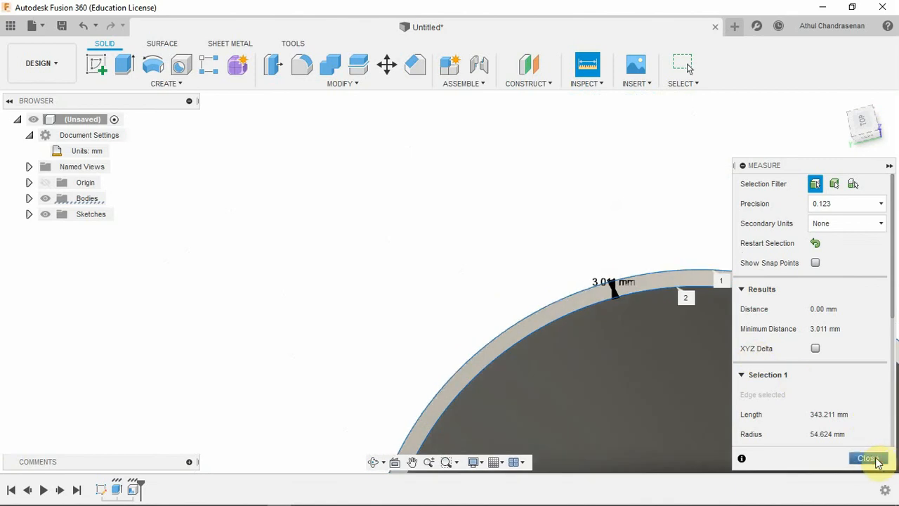
left_click(870, 458)
Examine the finished hollow cup from several sides, checking its tapered outer wall, open rim and interior.
scroll(621, 336, "down", 3)
scroll(747, 393, "down", 3)
middle_click_drag(750, 401, 445, 244)
scroll(459, 241, "down", 1)
scroll(459, 244, "down", 1)
left_click_drag(864, 125, 718, 225)
scroll(717, 234, "down", 1)
middle_click_drag(714, 243, 806, 243)
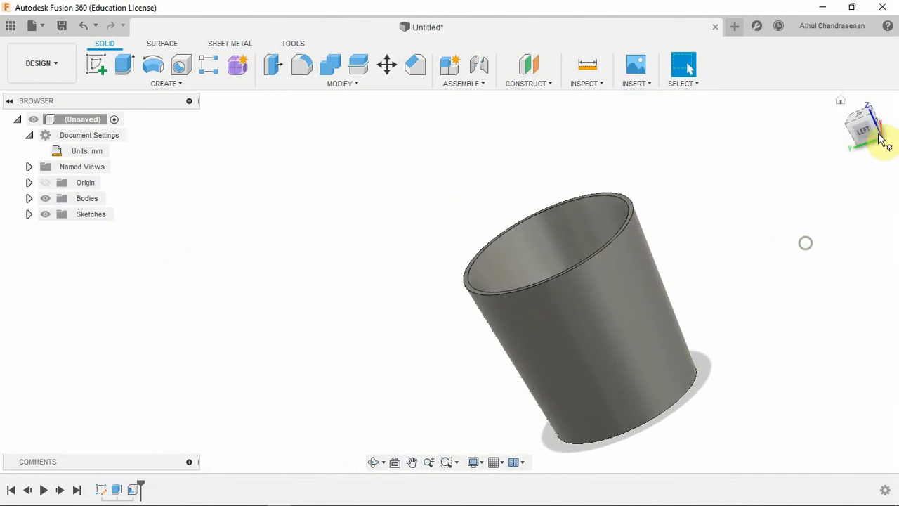
left_click_drag(856, 151, 623, 128)
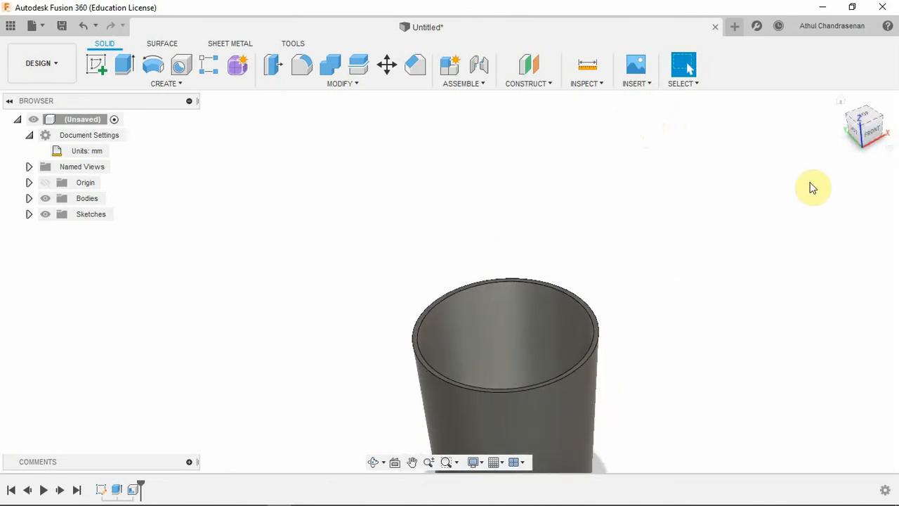
scroll(633, 271, "down", 3)
middle_click_drag(620, 258, 491, 196)
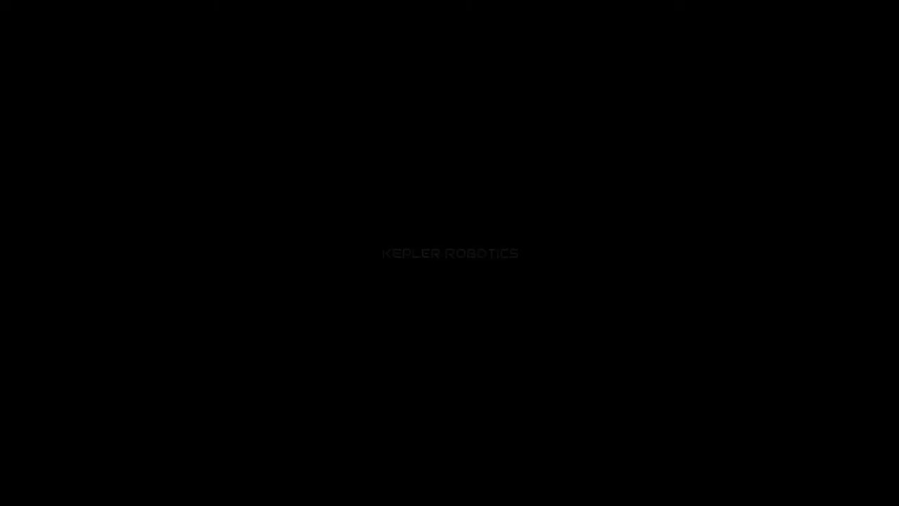